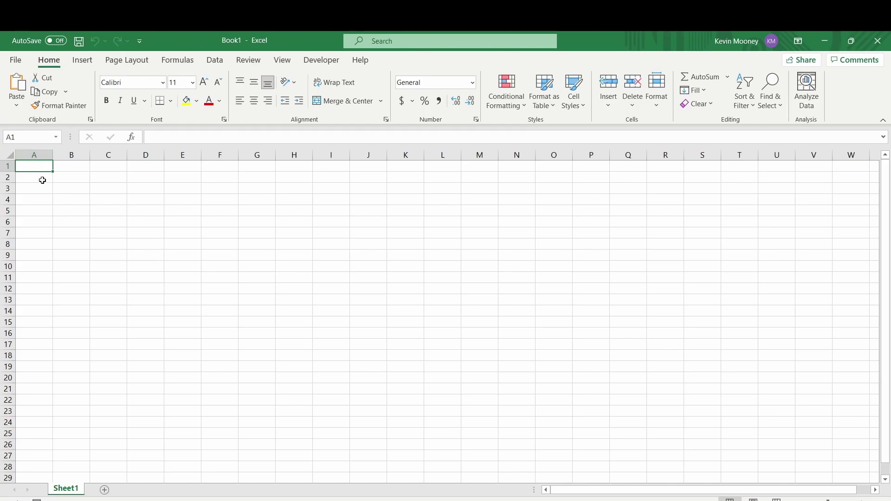
Label cells A1:A4 as Sigma, dt, r and S0.
{"action": "type", "text": "P"}
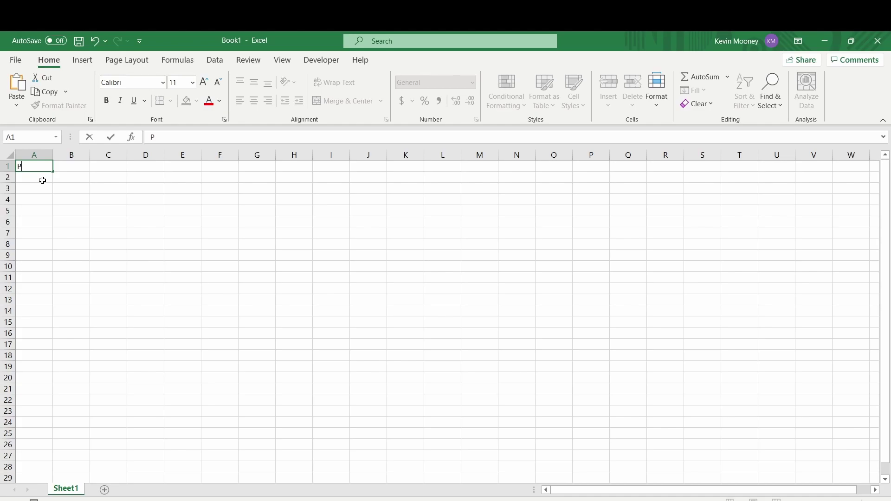
{"action": "key", "text": "BackSpace"}
{"action": "type", "text": "Sigma"}
{"action": "key", "text": "Return"}
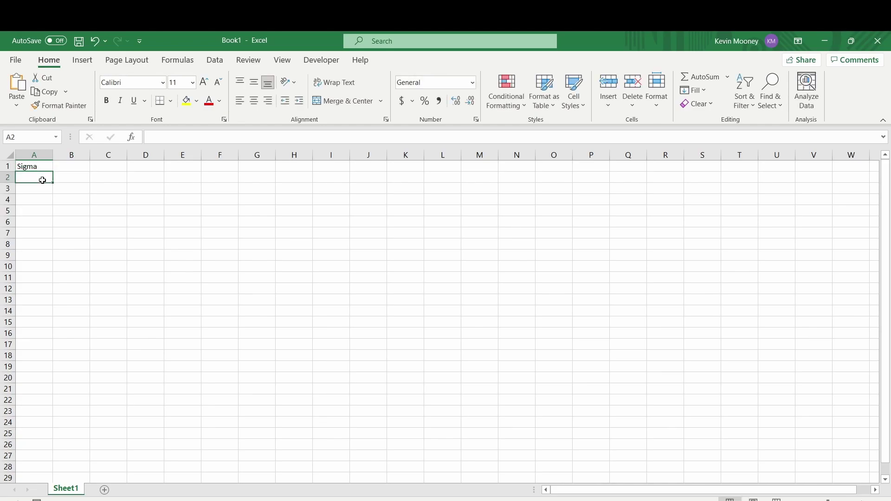
{"action": "type", "text": "dt"}
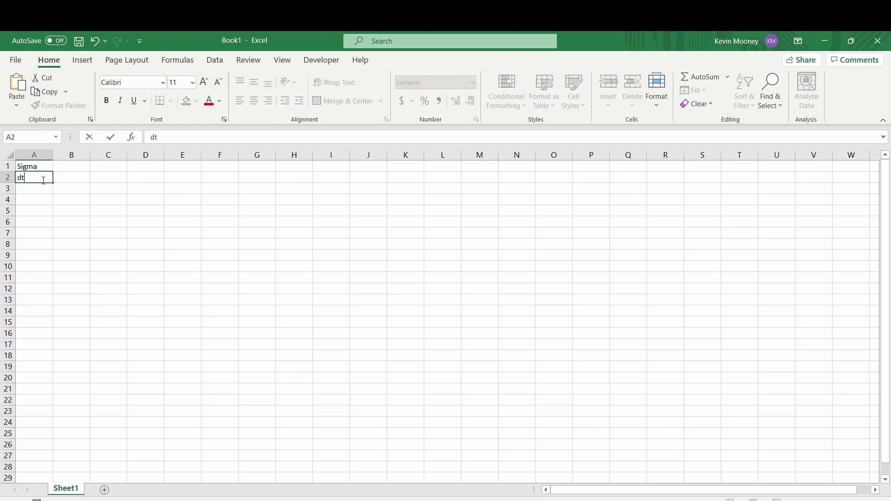
{"action": "key", "text": "Return"}
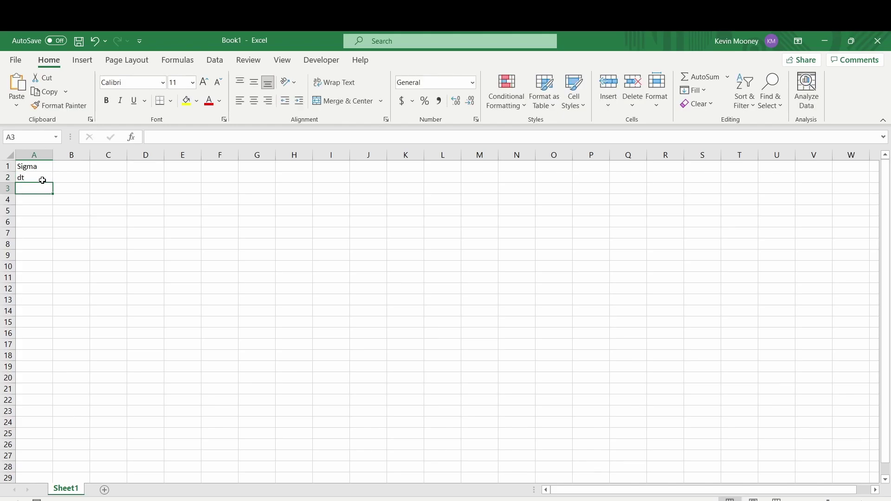
{"action": "type", "text": "r"}
{"action": "key", "text": "Return"}
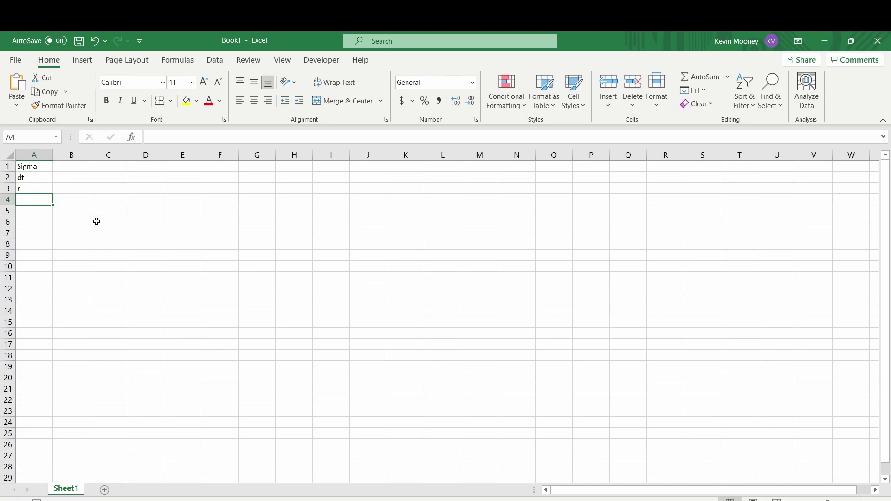
{"action": "type", "text": "S0"}
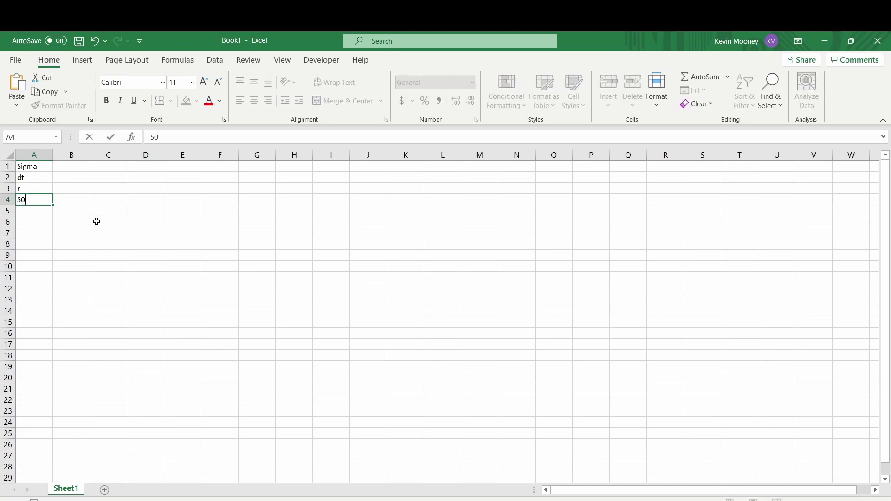
{"action": "key", "text": "Tab"}
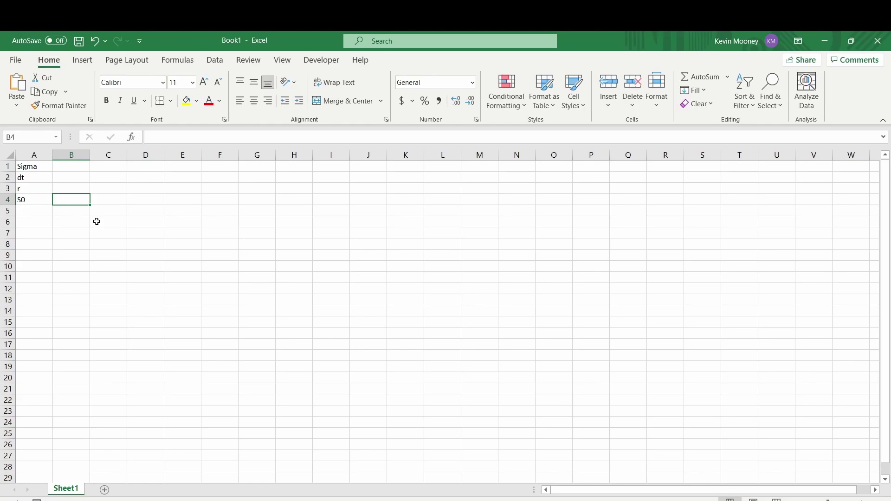
Enter the values 110, 0.01, 1/252 and 0.3 from B4 up to B1.
{"action": "type", "text": "100"}
{"action": "key", "text": "BackSpace"}
{"action": "key", "text": "BackSpace"}
{"action": "type", "text": "10"}
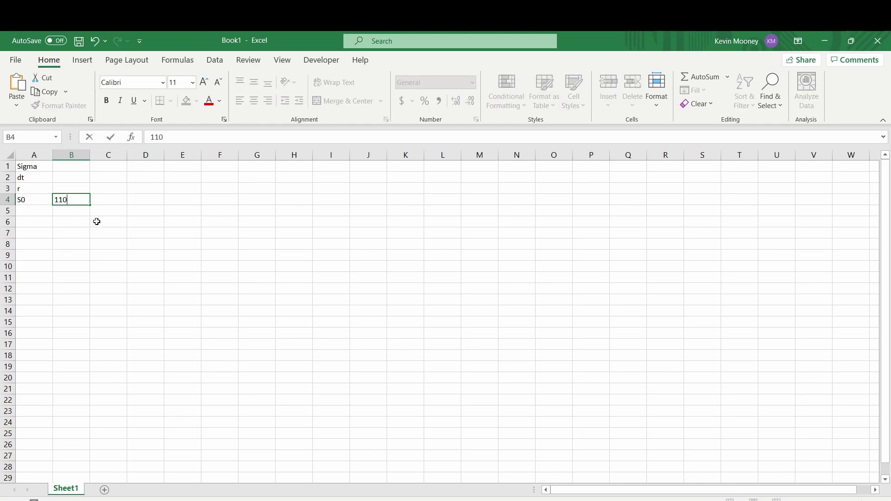
{"action": "key", "text": "Up"}
{"action": "type", "text": "0.01"}
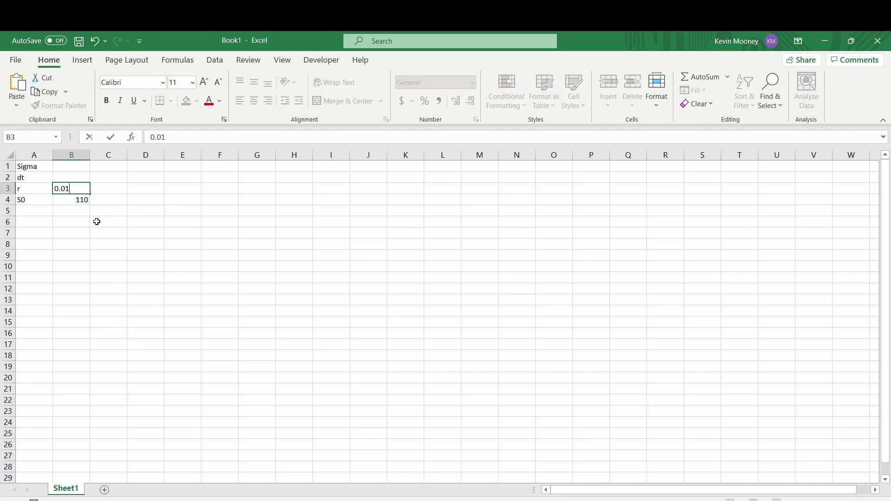
{"action": "key", "text": "Up"}
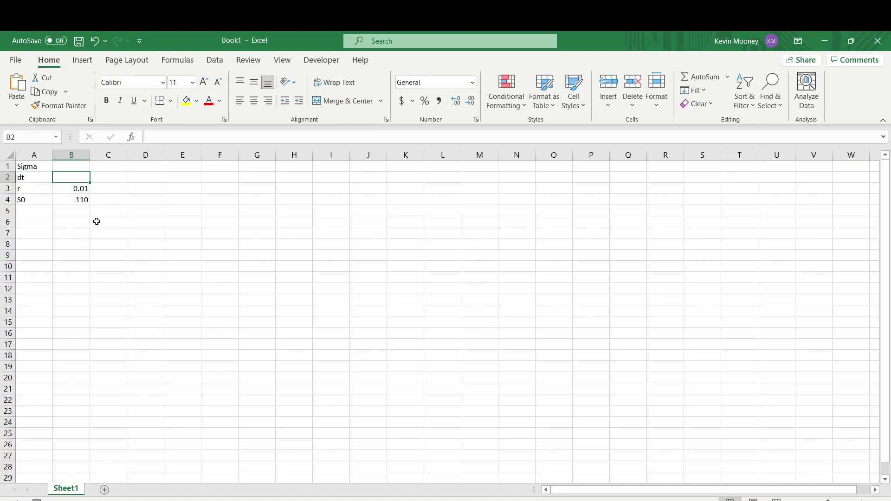
{"action": "type", "text": "1/252"}
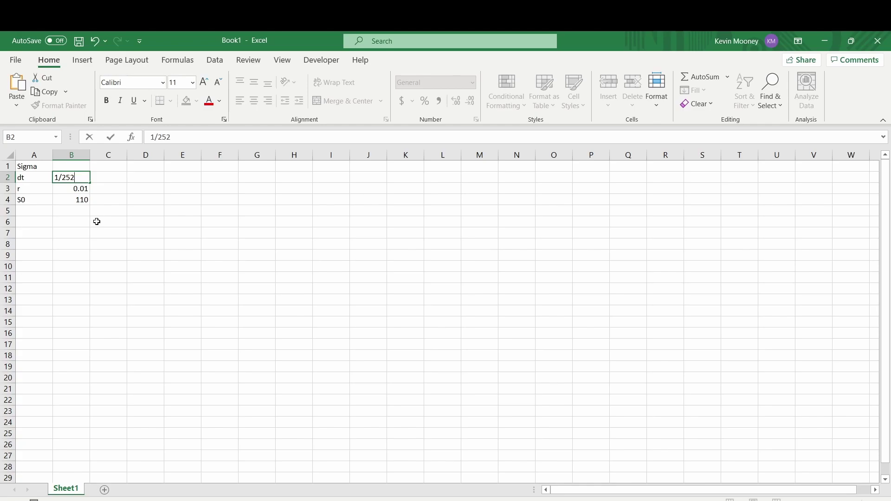
{"action": "key", "text": "Up"}
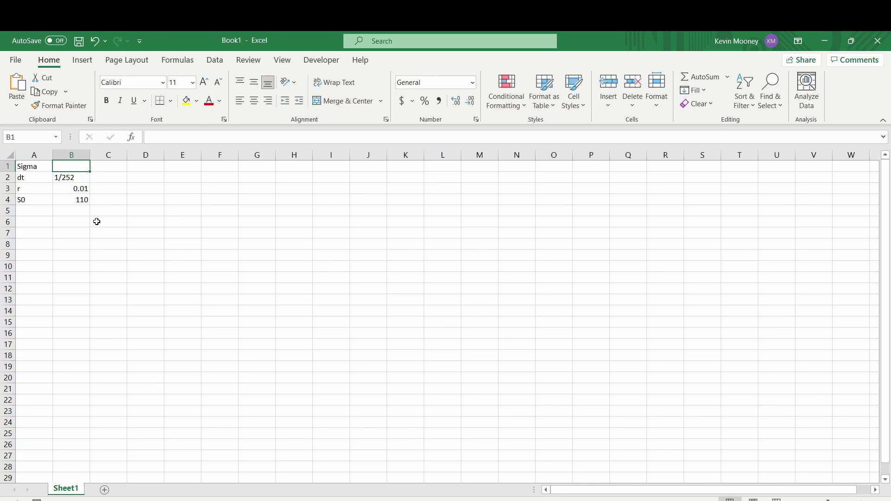
{"action": "type", "text": "0.30"}
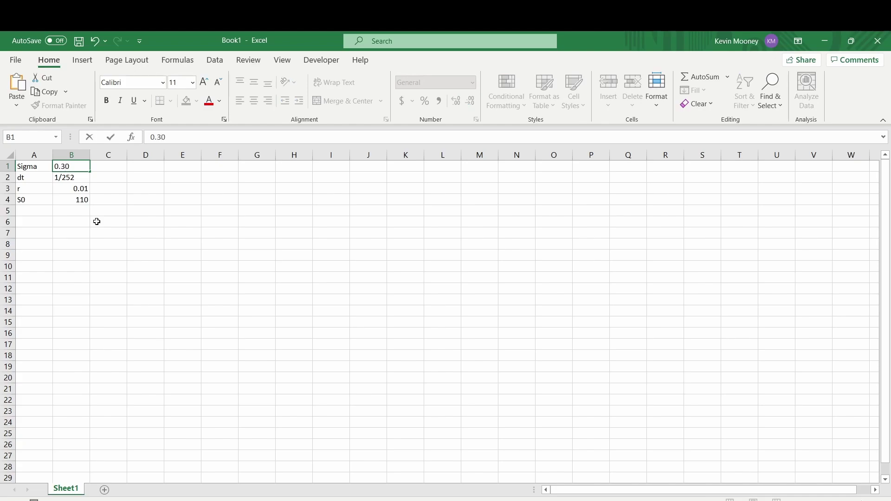
{"action": "key", "text": "Return"}
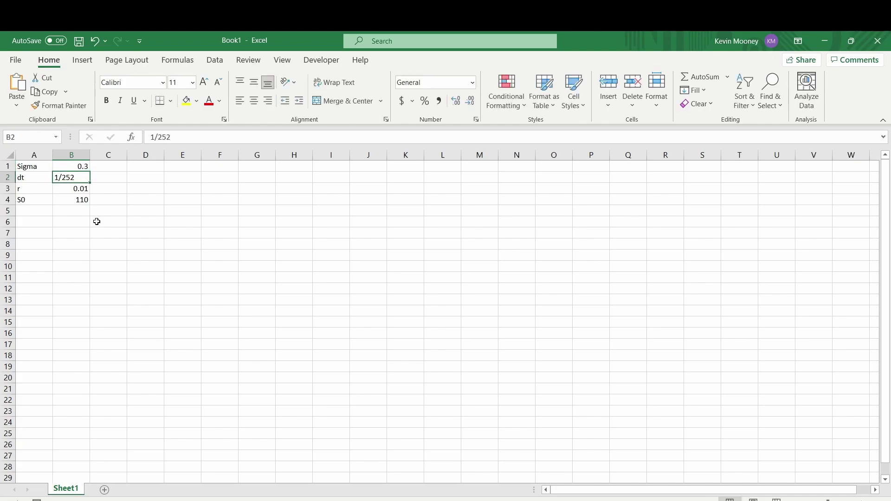
Rename the first sheet to Parameters and add a second sheet named Normal.
{"action": "double_click", "coordinate": [72, 489]}
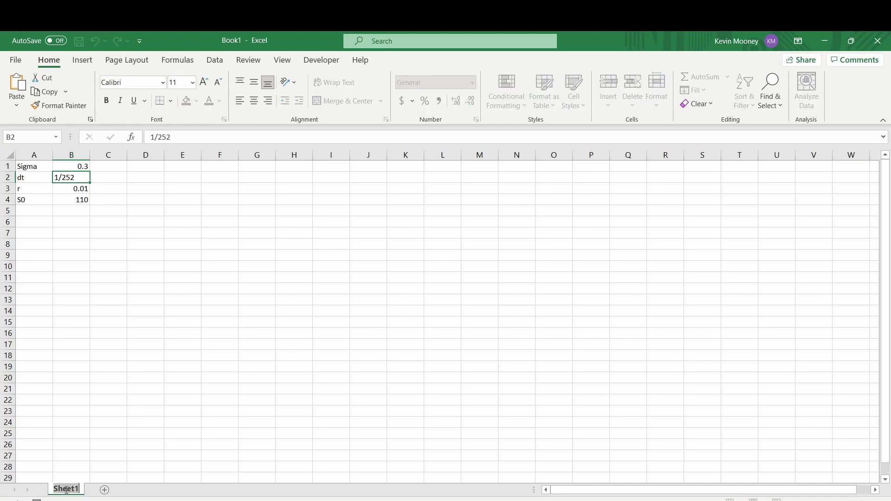
{"action": "type", "text": "Parameters"}
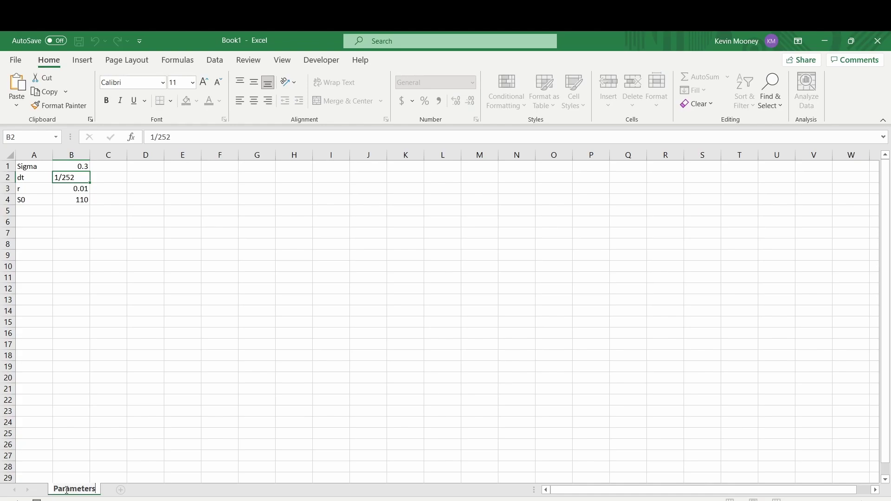
{"action": "left_click", "coordinate": [120, 490]}
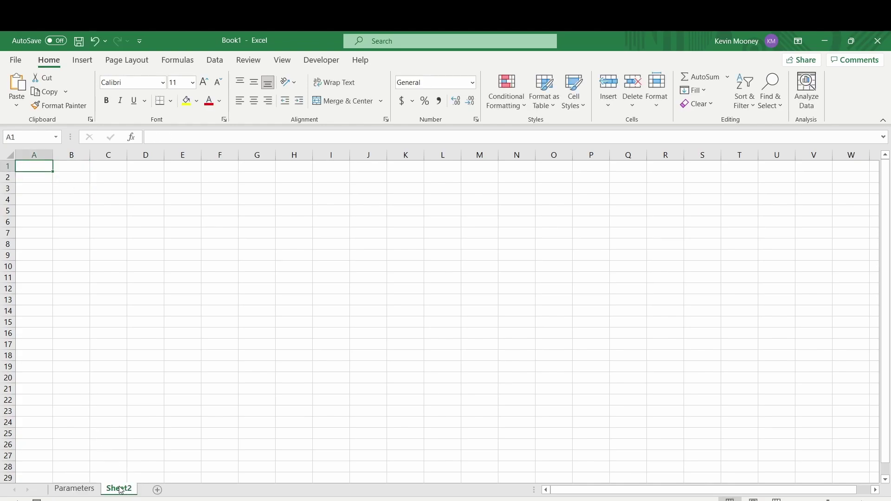
{"action": "double_click", "coordinate": [120, 489]}
{"action": "type", "text": "Normal"}
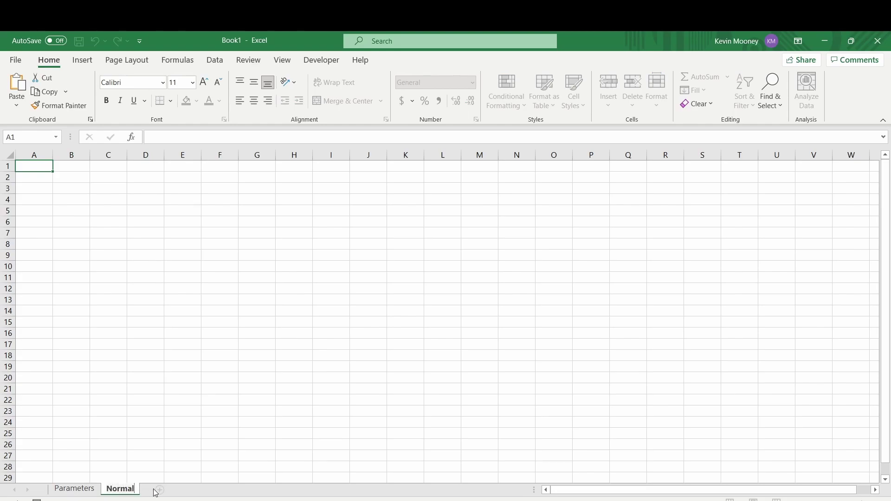
{"action": "left_click", "coordinate": [160, 491]}
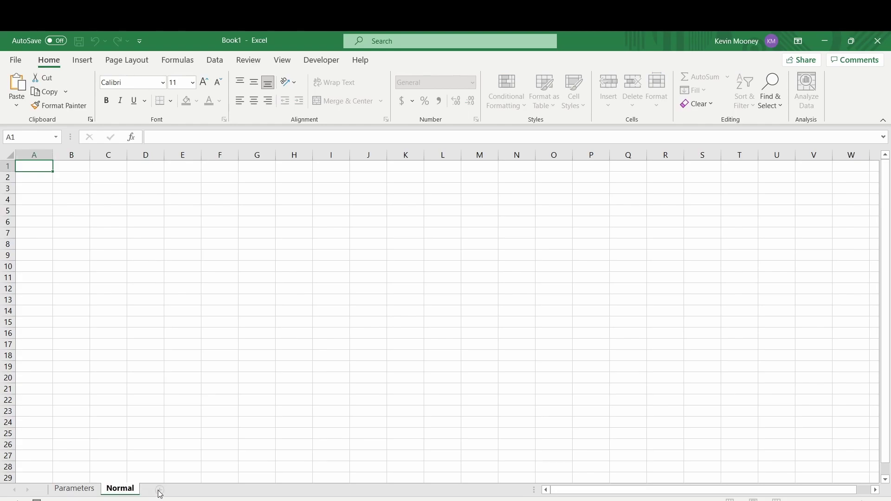
Add two more sheets named PCT and Stock, then go back to Parameters.
{"action": "left_click", "coordinate": [160, 491]}
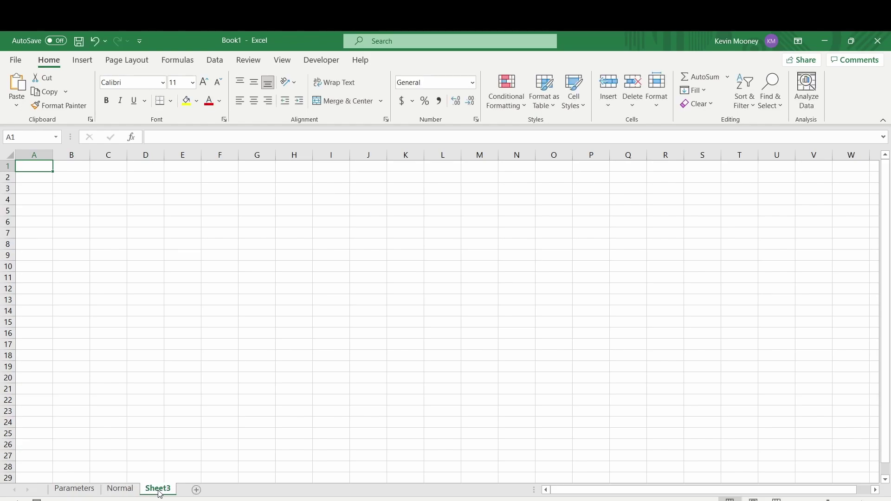
{"action": "double_click", "coordinate": [159, 491]}
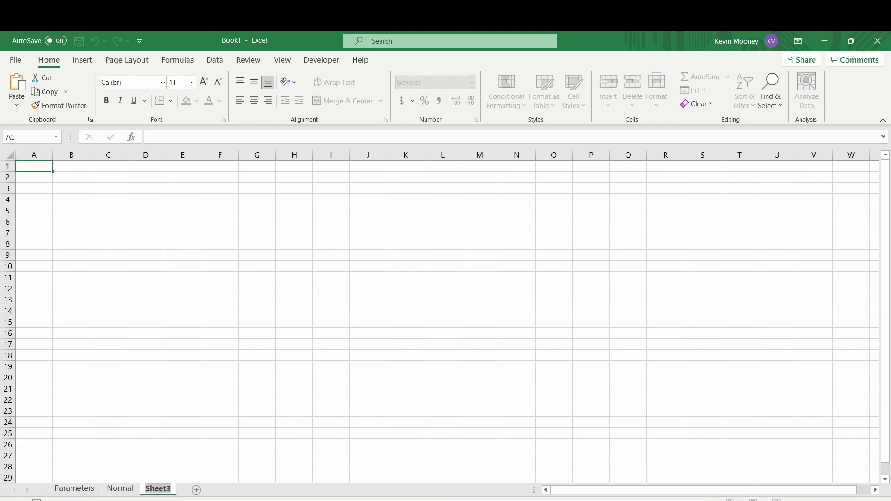
{"action": "type", "text": "PCT"}
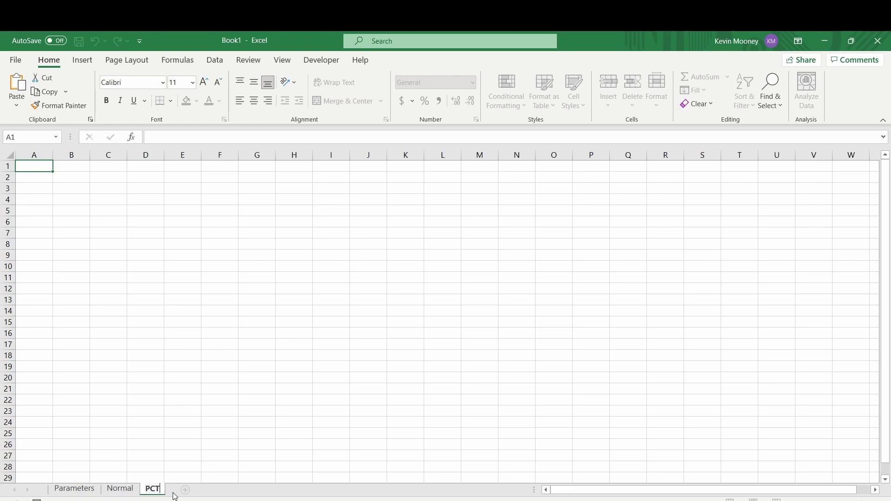
{"action": "key", "text": "Return"}
{"action": "left_click", "coordinate": [185, 490]}
{"action": "double_click", "coordinate": [186, 489]}
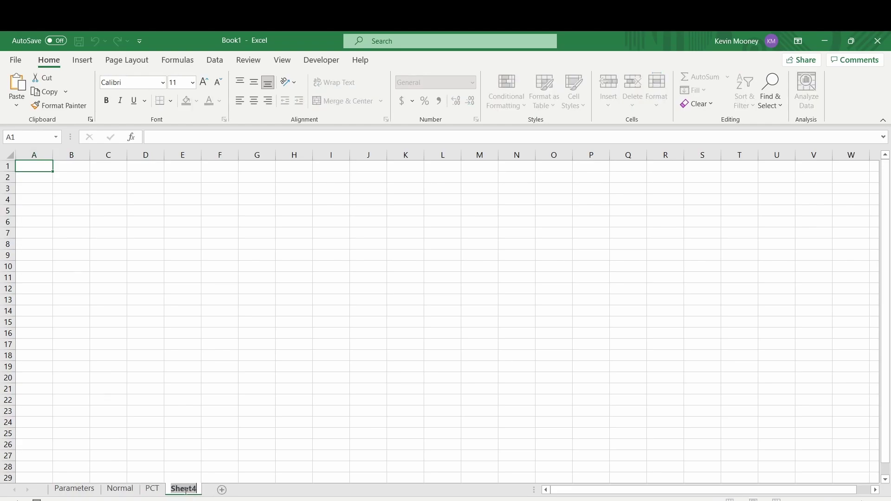
{"action": "type", "text": "Stock"}
{"action": "key", "text": "Return"}
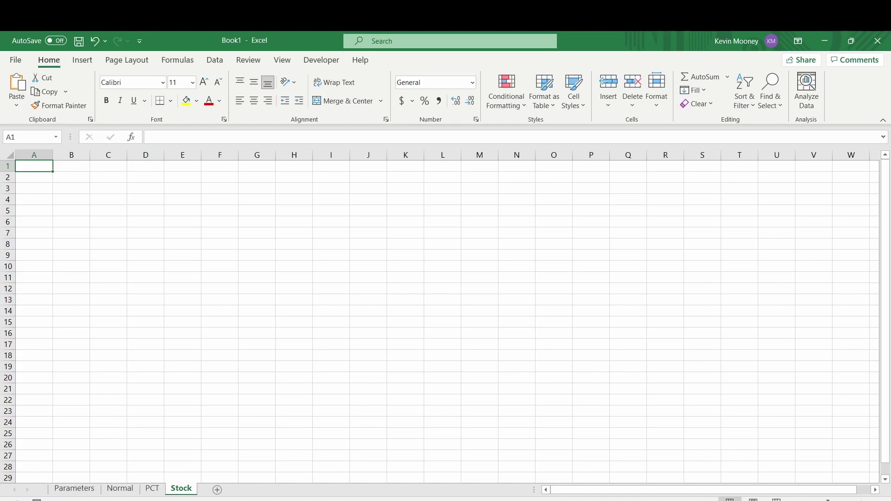
{"action": "left_click", "coordinate": [74, 488]}
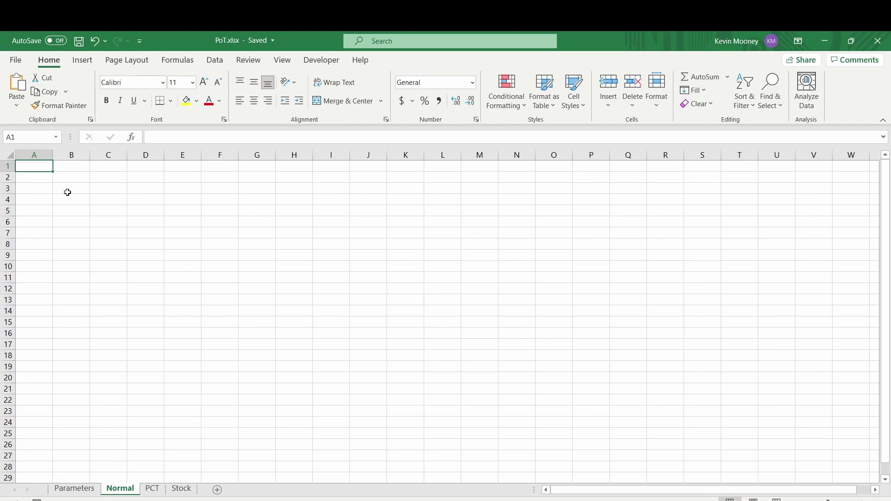
Enter =NORMINV(RAND(), 0, 1) in cell B1 of the Normal sheet.
{"action": "left_click", "coordinate": [69, 167]}
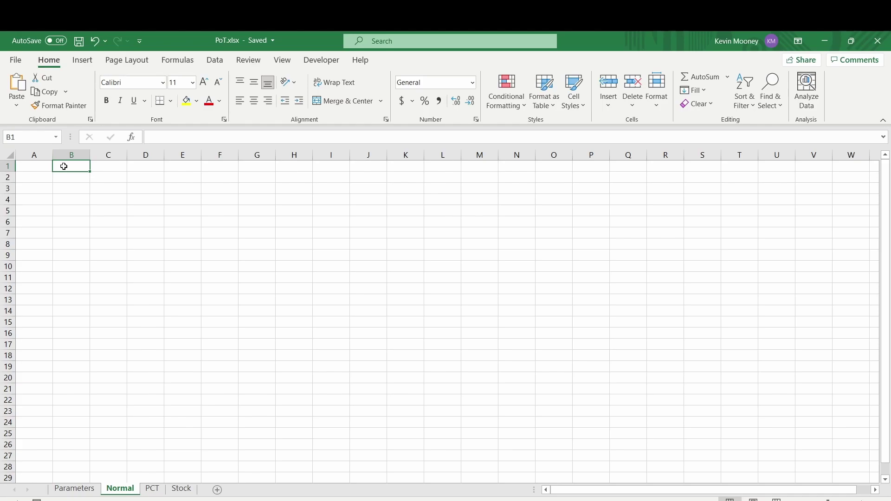
{"action": "type", "text": "="}
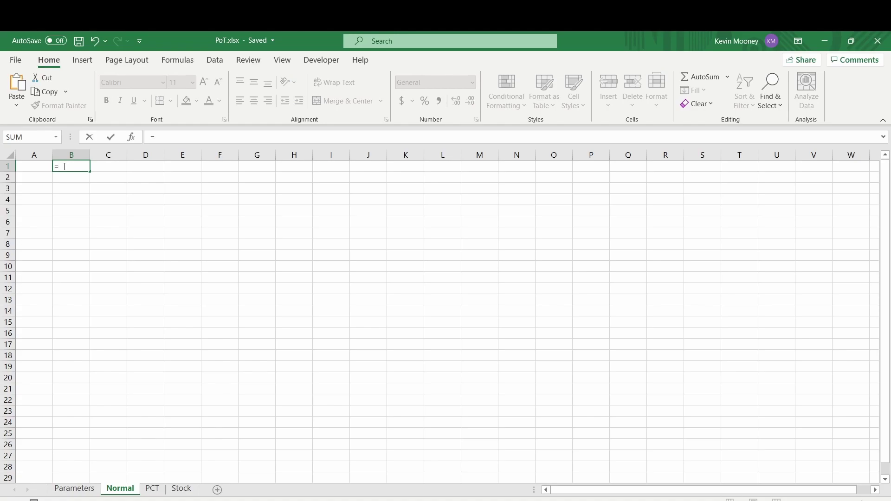
{"action": "type", "text": "norminv"}
{"action": "type", "text": "(rand()"}
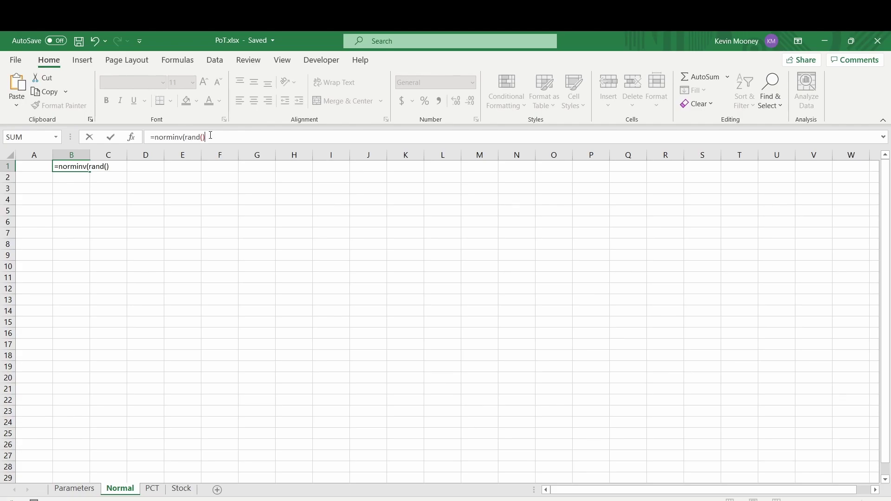
{"action": "type", "text": ", 0, 1)"}
{"action": "key", "text": "Return"}
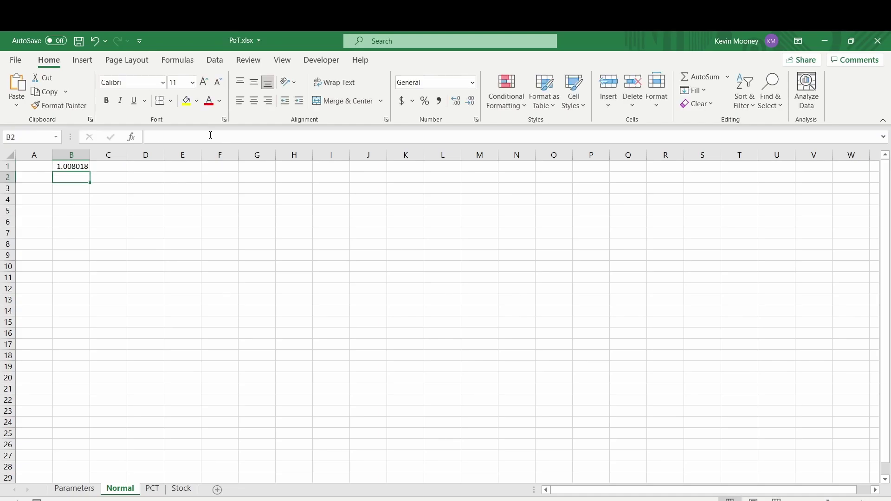
Copy the B1 NORMINV formula across row 1 to column AD and down the rows.
{"action": "left_click", "coordinate": [75, 167]}
{"action": "left_click_drag", "start_coordinate": [91, 172], "coordinate": [407, 177]}
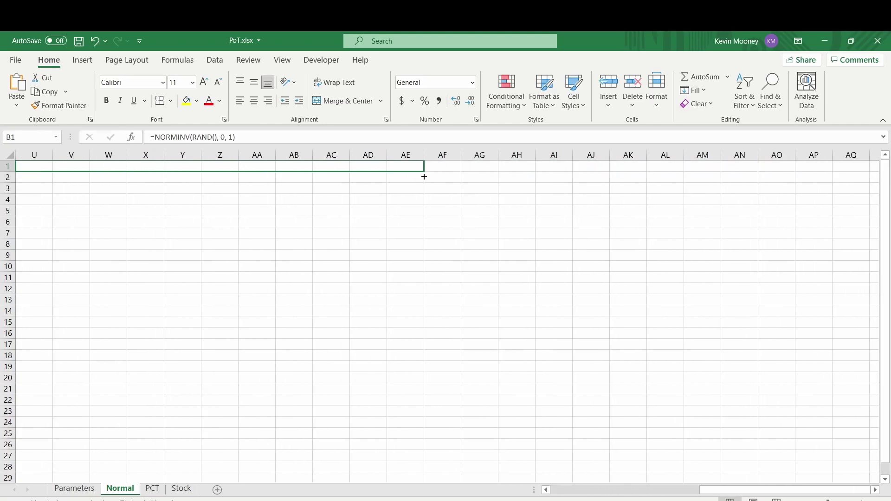
{"action": "left_click_drag", "start_coordinate": [424, 177], "coordinate": [368, 169]}
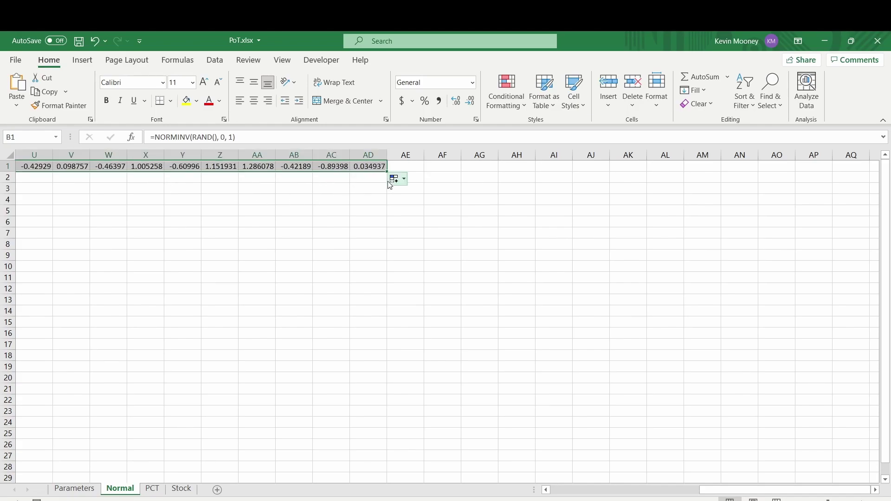
{"action": "left_click_drag", "start_coordinate": [386, 172], "coordinate": [141, 450]}
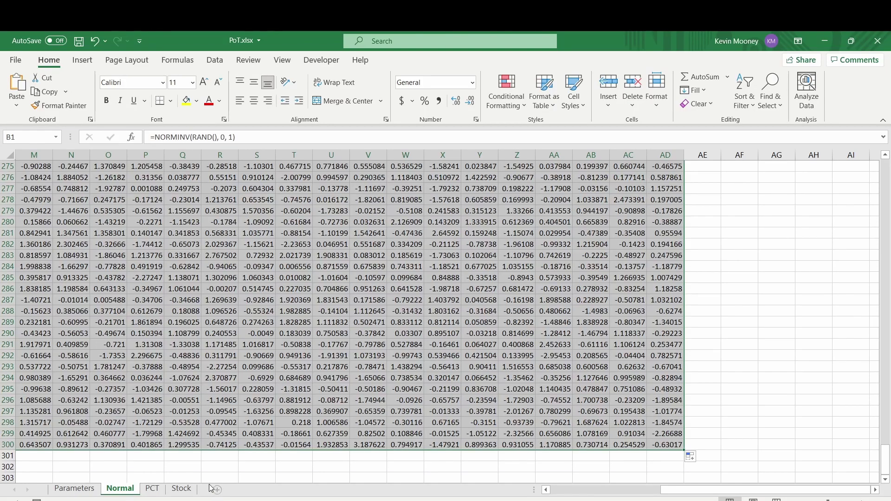
On the PCT sheet, enter =Parameters!$B$3*Parameters!$B$2 in cell B1.
{"action": "left_click", "coordinate": [153, 490]}
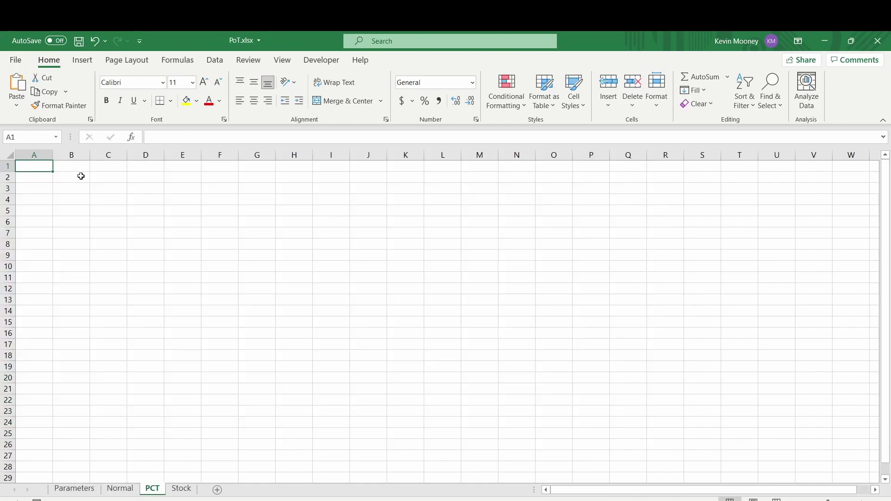
{"action": "left_click", "coordinate": [77, 167]}
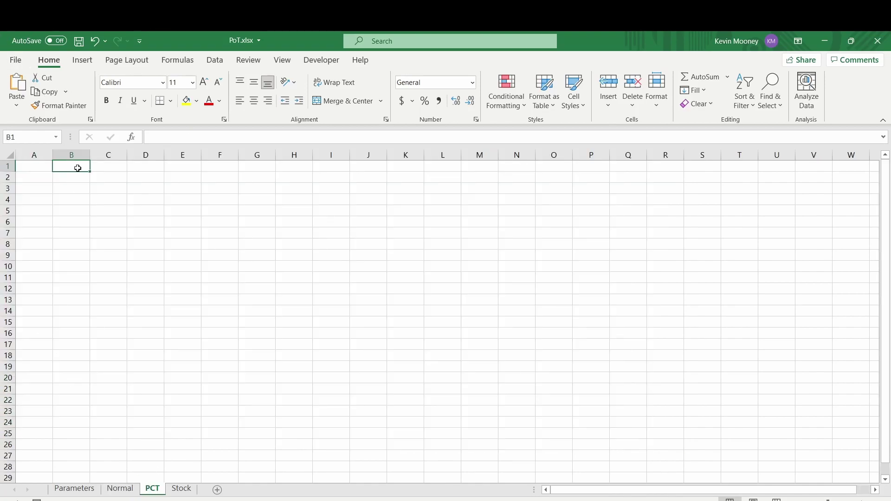
{"action": "left_click", "coordinate": [38, 167]}
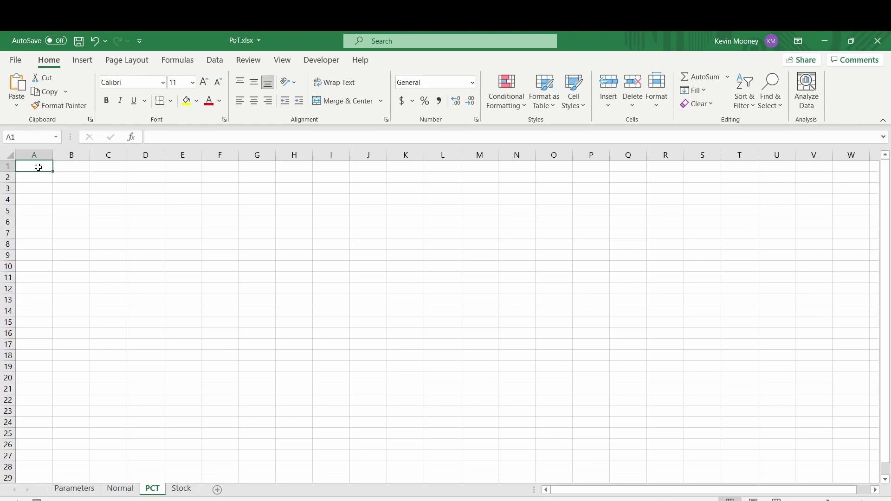
{"action": "left_click", "coordinate": [71, 171]}
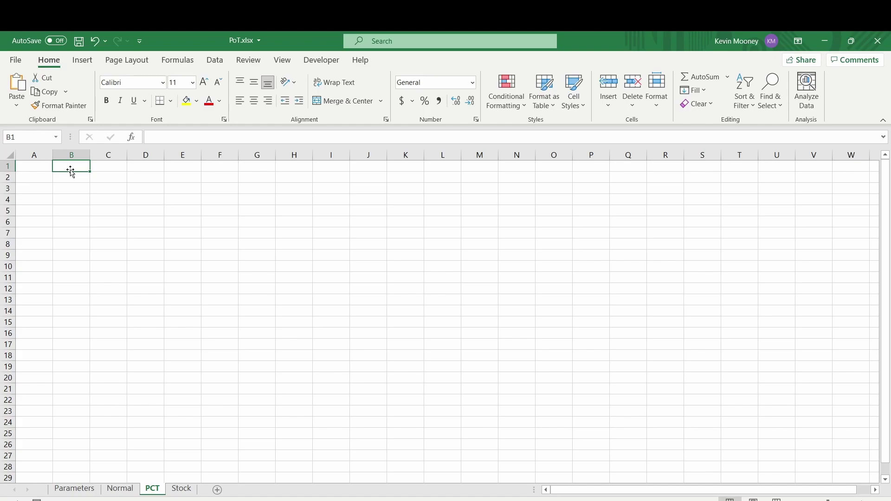
{"action": "type", "text": "="}
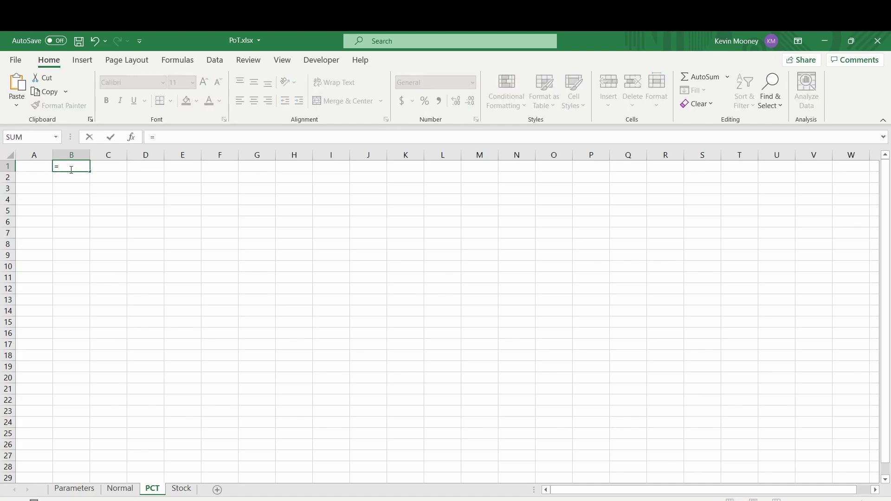
{"action": "type", "text": "Parameters!$b"}
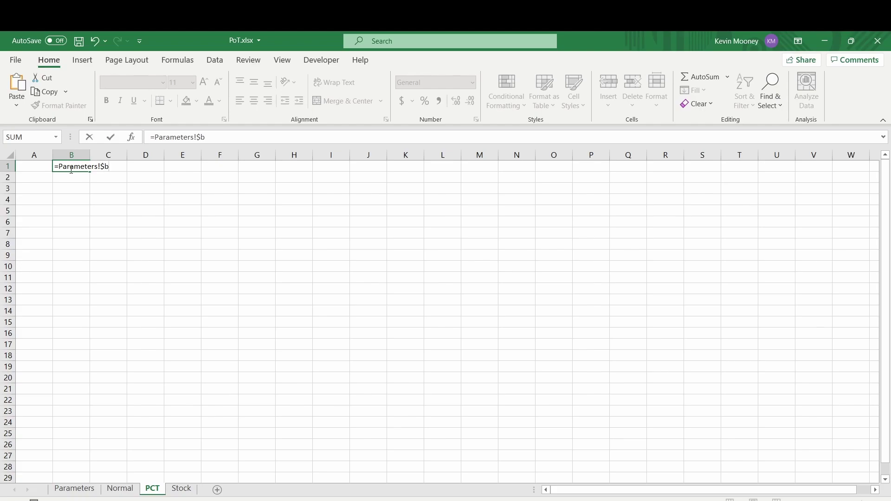
{"action": "type", "text": "$3 * paratmeters!"}
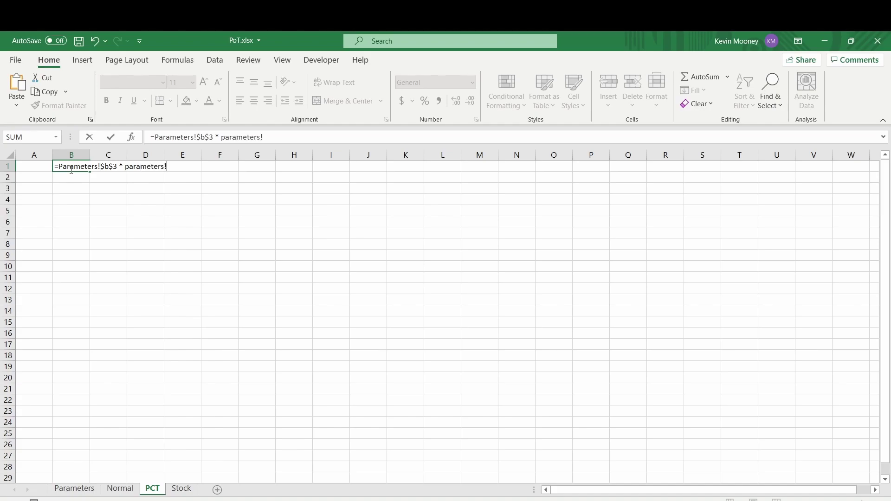
{"action": "type", "text": "$b"}
{"action": "type", "text": "2"}
{"action": "key", "text": "Return"}
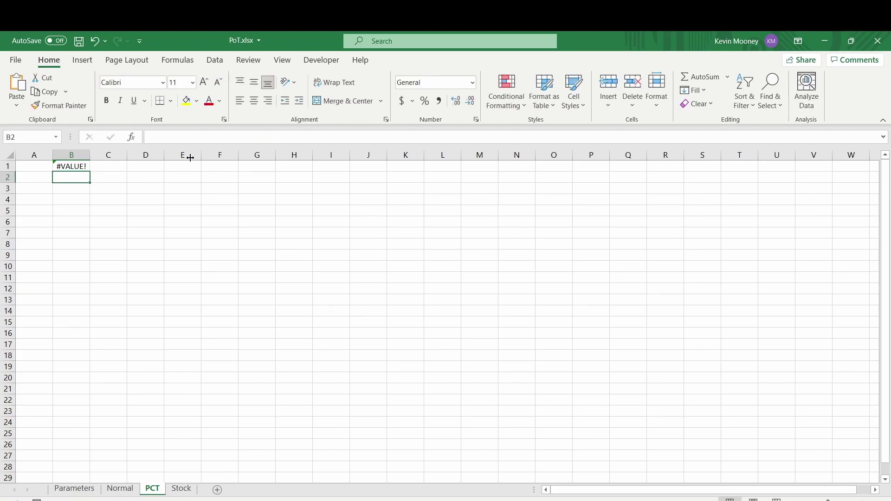
Extend B1's formula with + Parameters!$B$1*SQRT(Parameters!$B$2), adding the missing '!'.
{"action": "left_click", "coordinate": [70, 166]}
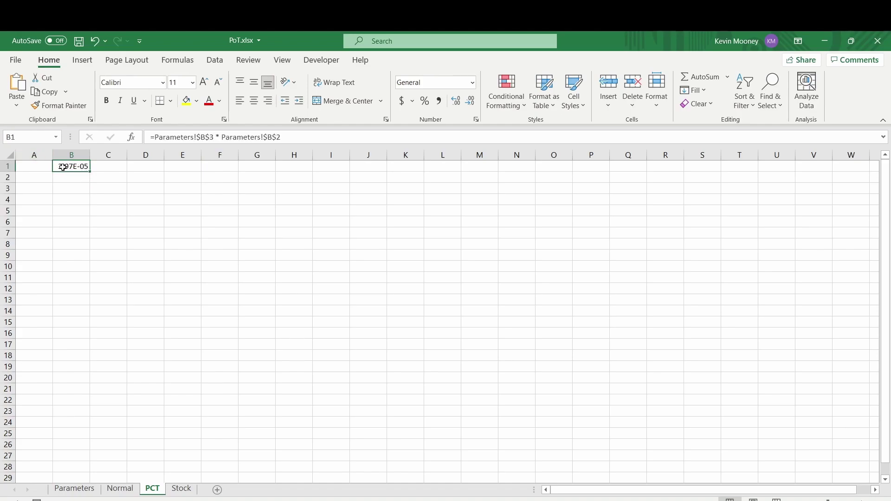
{"action": "left_click", "coordinate": [302, 138]}
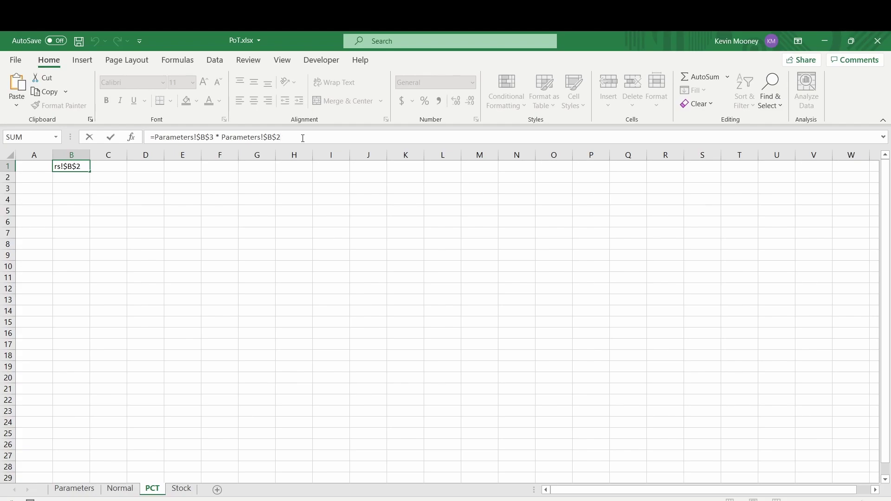
{"action": "type", "text": "+ Parameters!$b$1 * "}
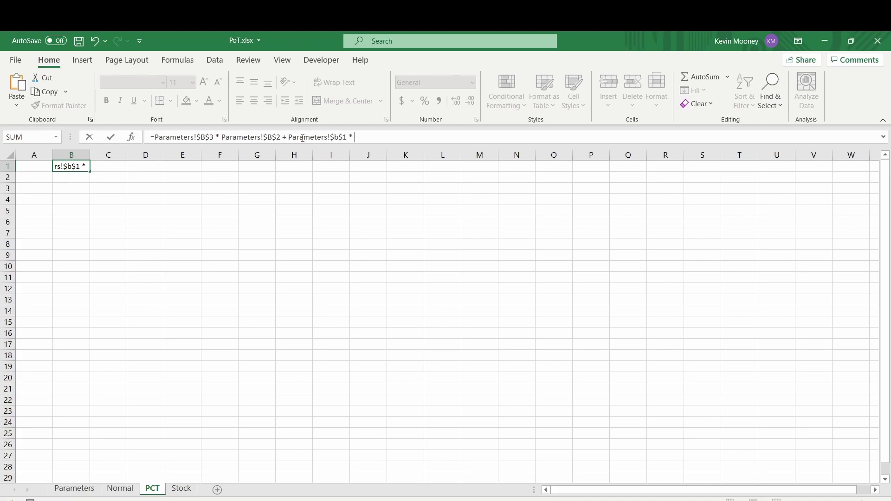
{"action": "type", "text": "sqrt(parameters$b"}
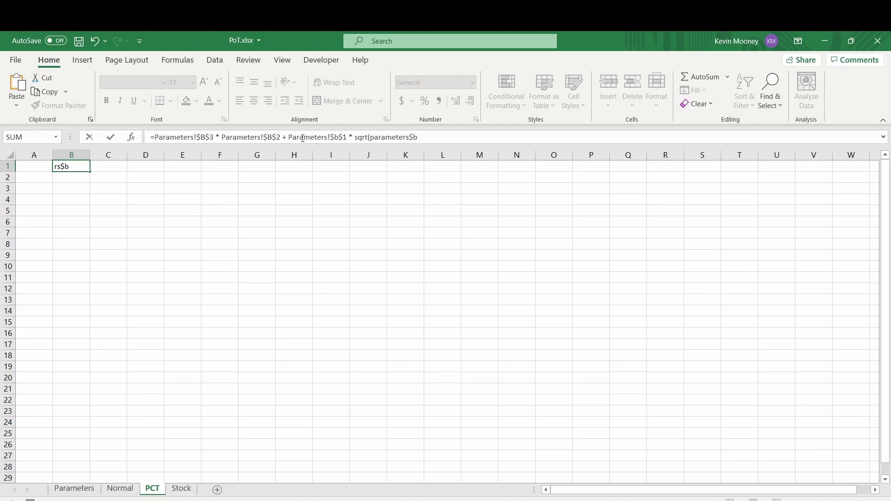
{"action": "type", "text": "$2)"}
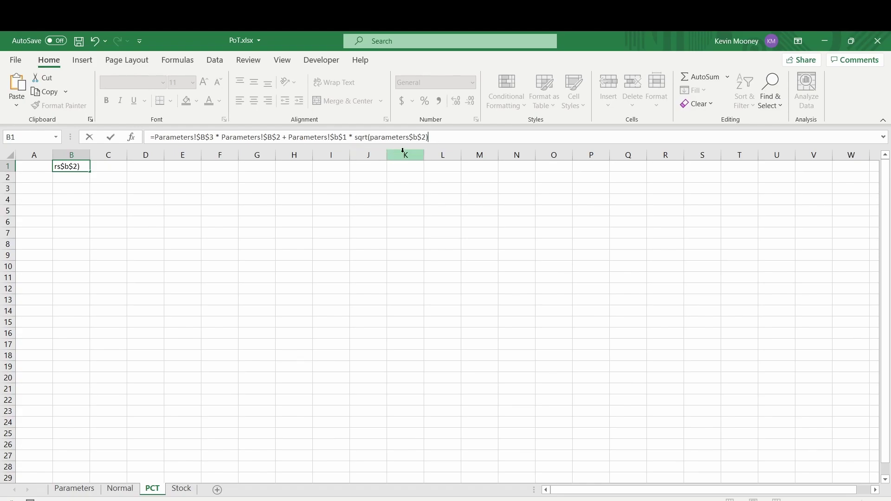
{"action": "left_click", "coordinate": [409, 137]}
{"action": "type", "text": "!"}
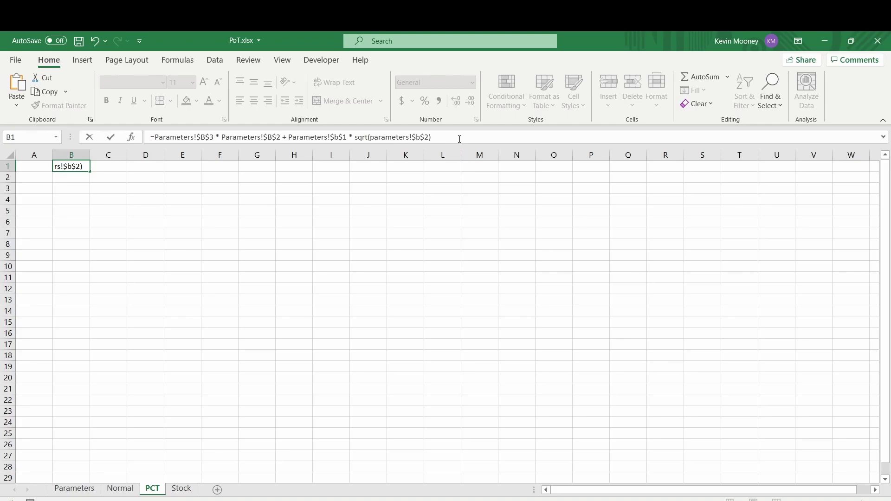
{"action": "key", "text": "Return"}
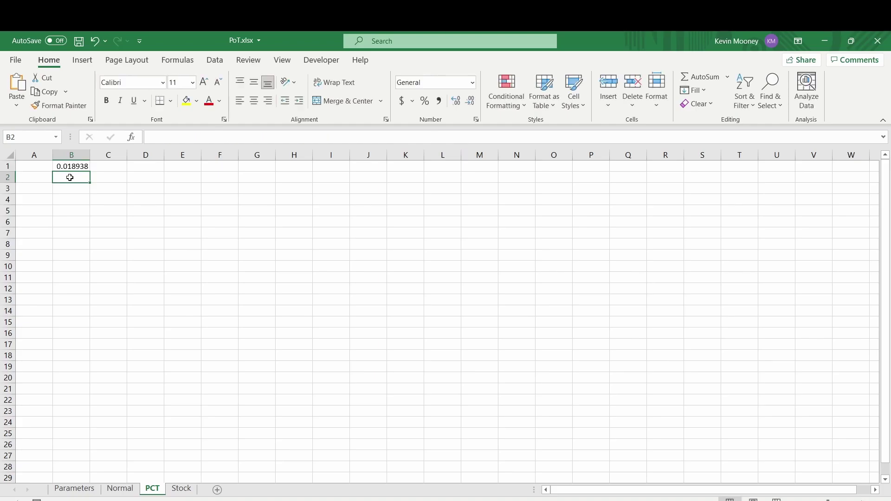
Fill the PCT B1 step formula across to AD and down to row 300, then save.
{"action": "key", "text": "Up"}
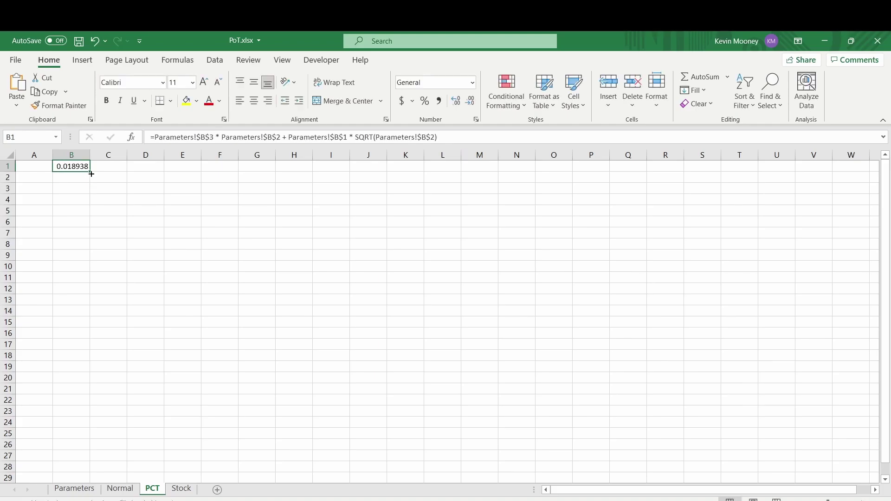
{"action": "left_click_drag", "start_coordinate": [90, 171], "coordinate": [110, 414]}
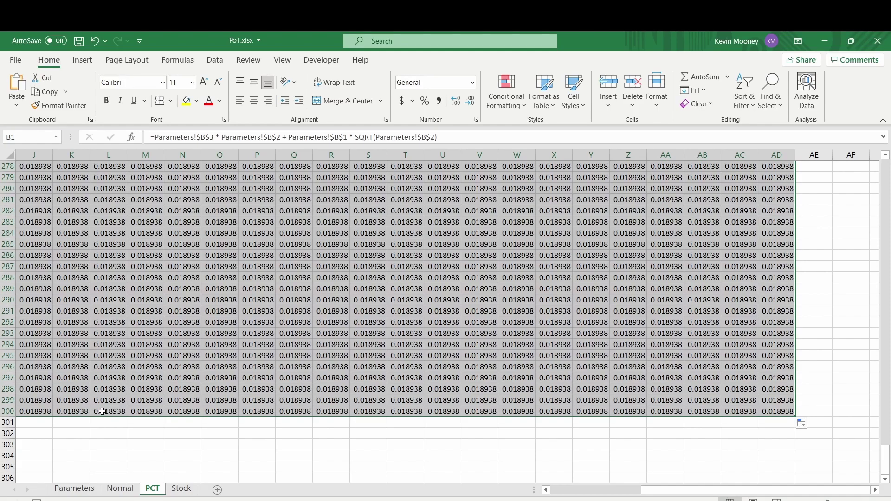
{"action": "key", "text": "ctrl+s"}
On the Stock sheet, enter =Parameters!$B$4 in A1 and fill it down to A320.
{"action": "left_click", "coordinate": [181, 488]}
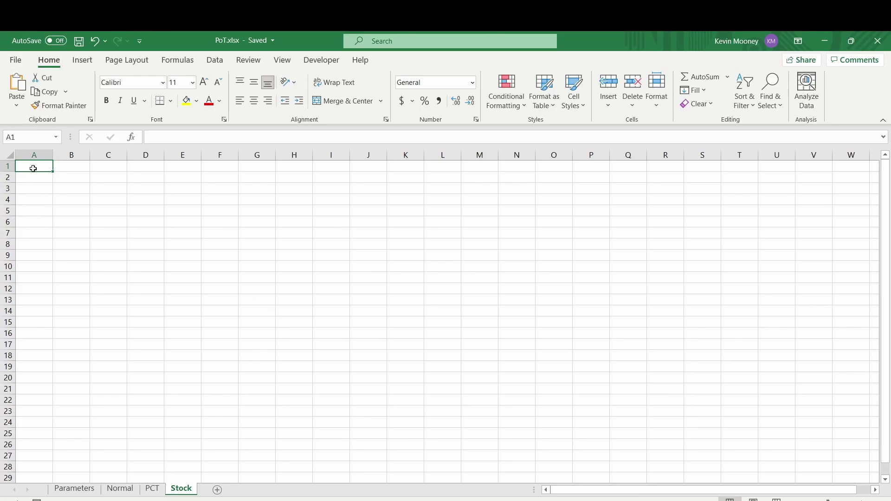
{"action": "type", "text": "={ara"}
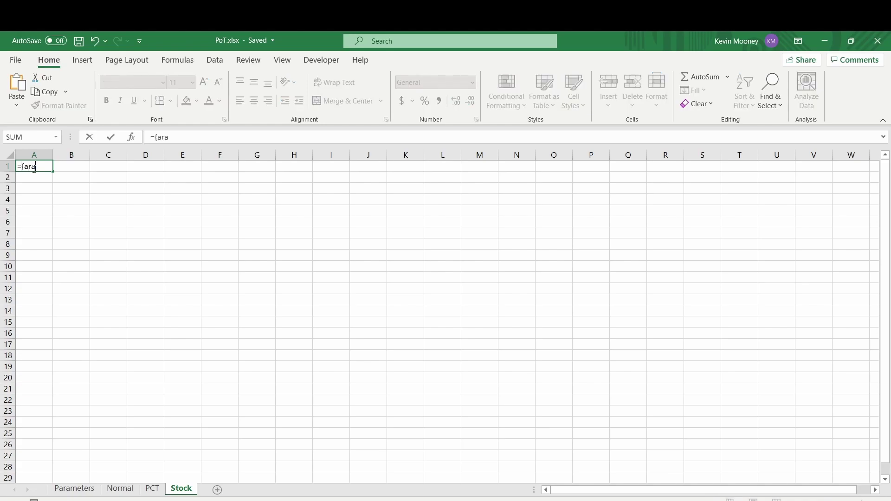
{"action": "type", "text": "meters!$b$4"}
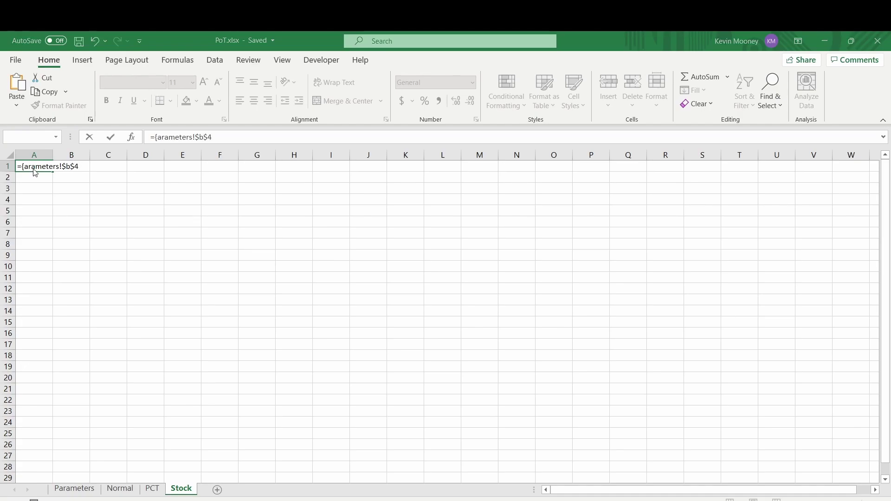
{"action": "key", "text": "ctrl+shift+Left"}
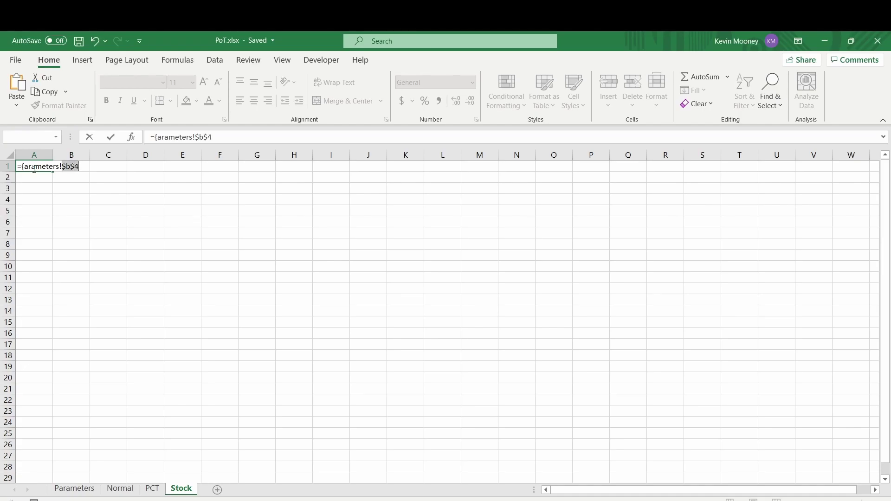
{"action": "left_click", "coordinate": [159, 138]}
{"action": "key", "text": "BackSpace"}
{"action": "type", "text": "p"}
{"action": "key", "text": "Return"}
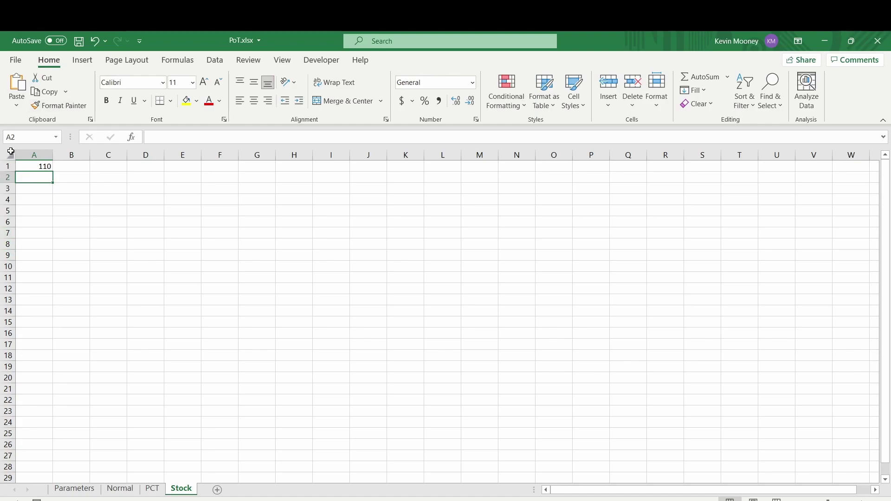
{"action": "left_click", "coordinate": [47, 166]}
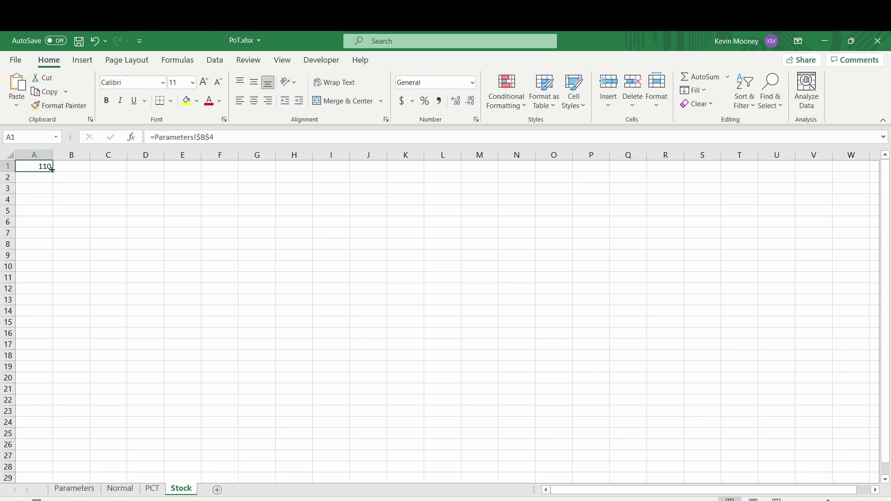
{"action": "left_click_drag", "start_coordinate": [52, 169], "coordinate": [40, 209]}
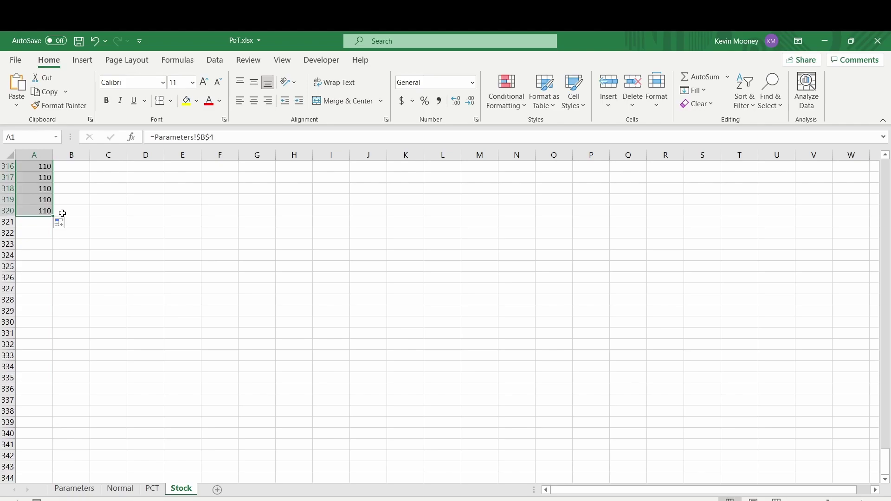
{"action": "left_click", "coordinate": [61, 213]}
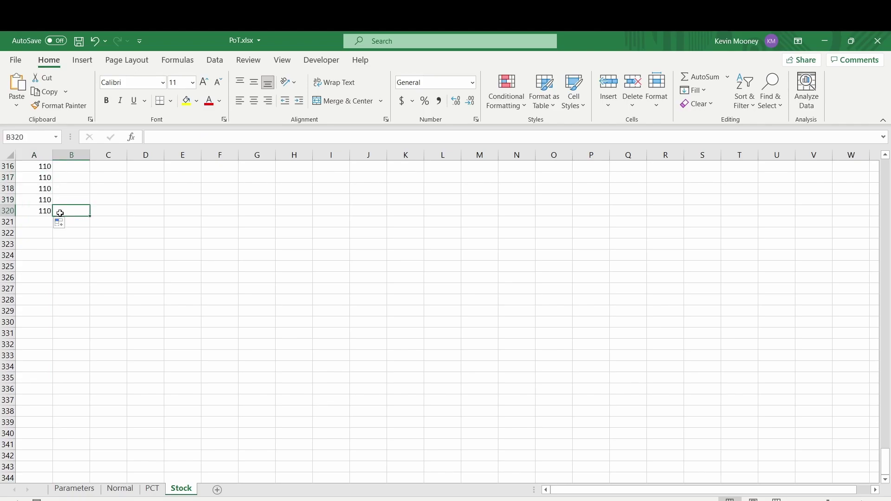
Enter the price formula =A1 + PCT!B1 * A1 in cell B1 of the Stock sheet.
{"action": "key", "text": "ctrl+Up"}
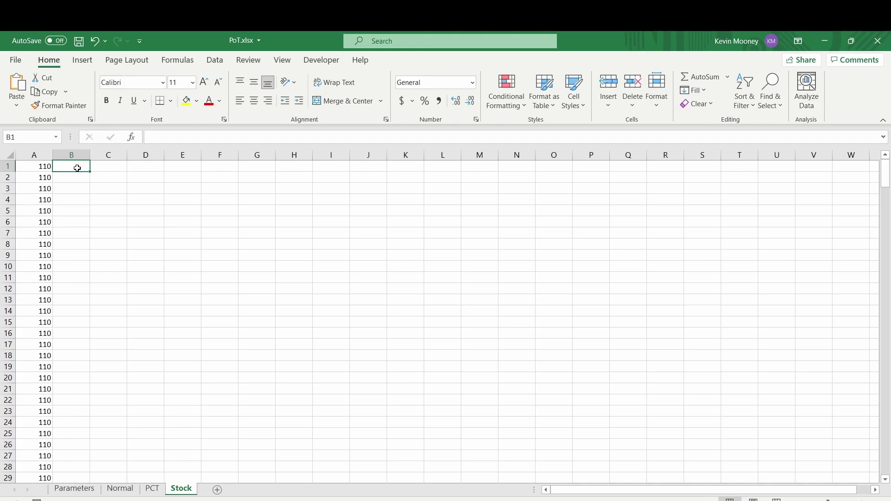
{"action": "type", "text": "="}
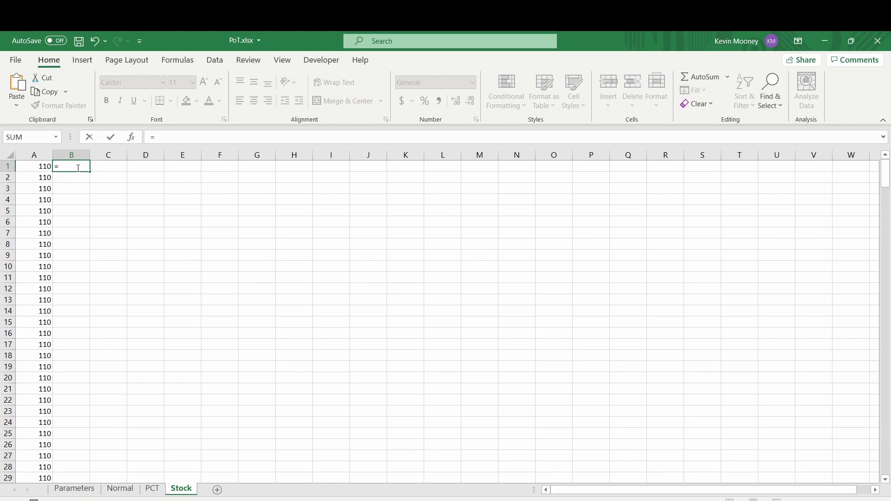
{"action": "key", "text": "Left"}
{"action": "type", "text": "+ "}
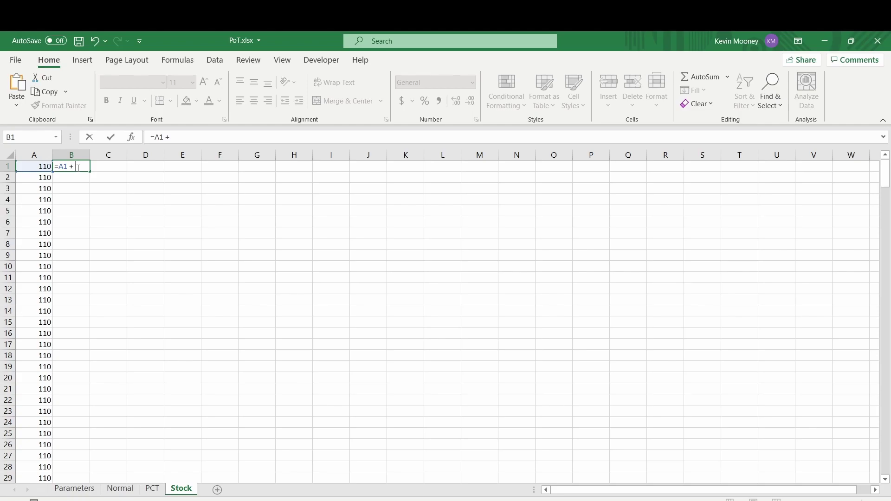
{"action": "type", "text": "PCT!b1 * a1"}
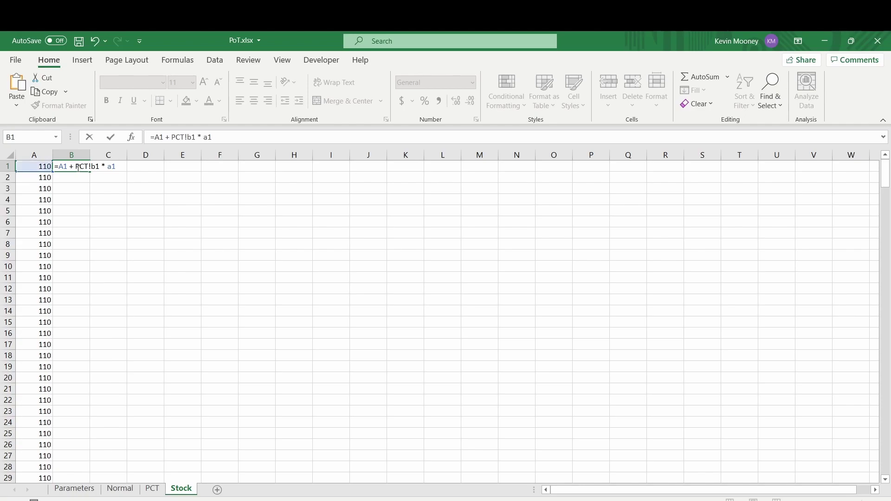
{"action": "key", "text": "Return"}
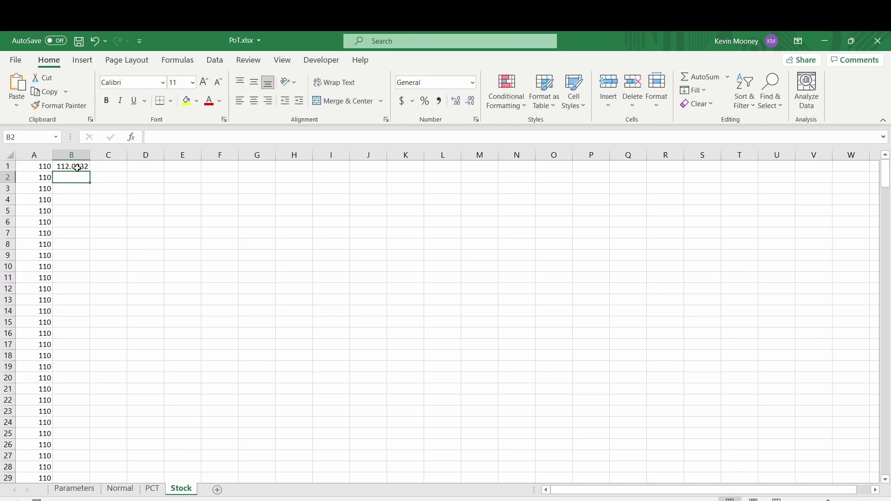
Copy the B1 price formula across row 1 to AD1 and fill it down with Ctrl+D.
{"action": "left_click", "coordinate": [77, 167]}
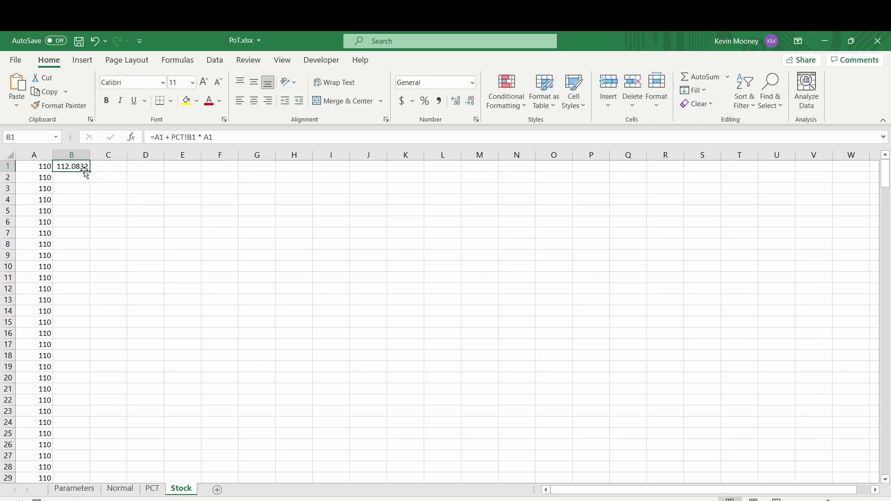
{"action": "left_click_drag", "start_coordinate": [173, 171], "coordinate": [856, 178]}
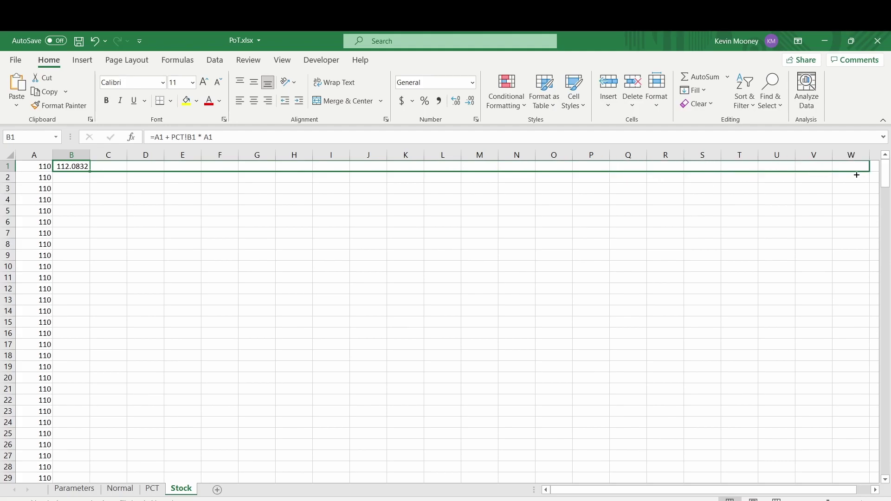
{"action": "left_click_drag", "start_coordinate": [857, 175], "coordinate": [269, 175]}
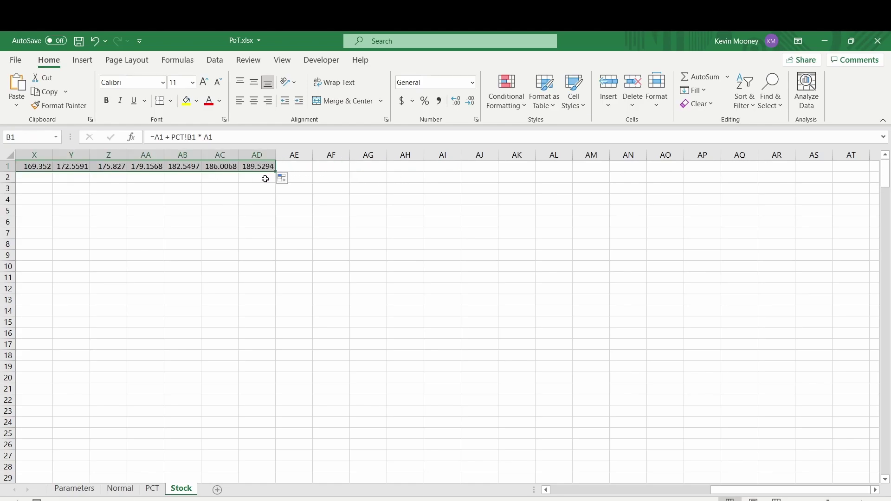
{"action": "left_click", "coordinate": [265, 178]}
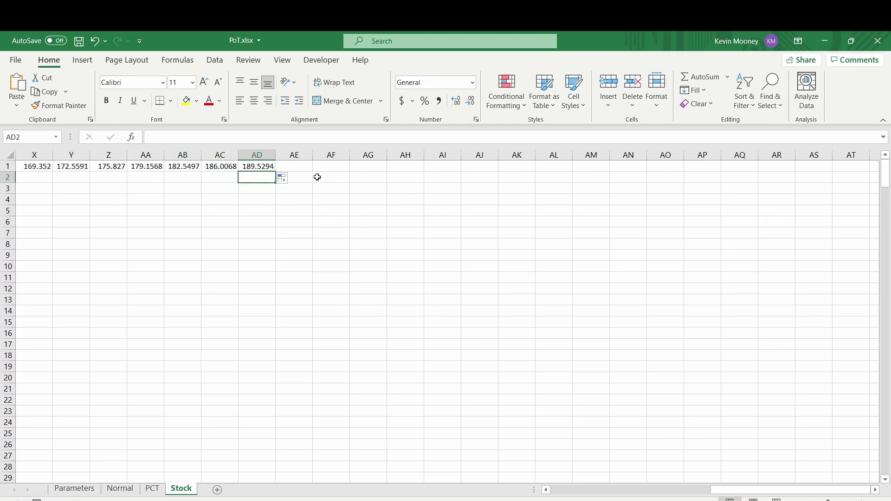
{"action": "left_click_drag", "start_coordinate": [266, 168], "coordinate": [2, 152]}
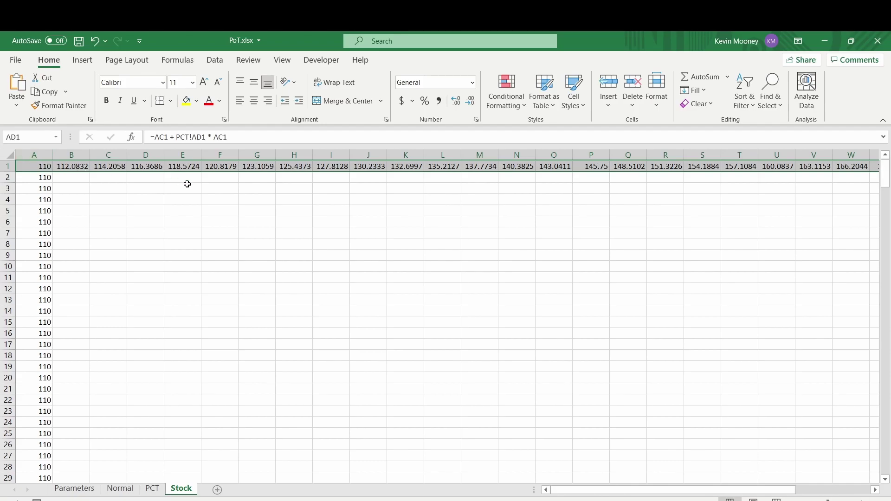
{"action": "key", "text": "ctrl+d"}
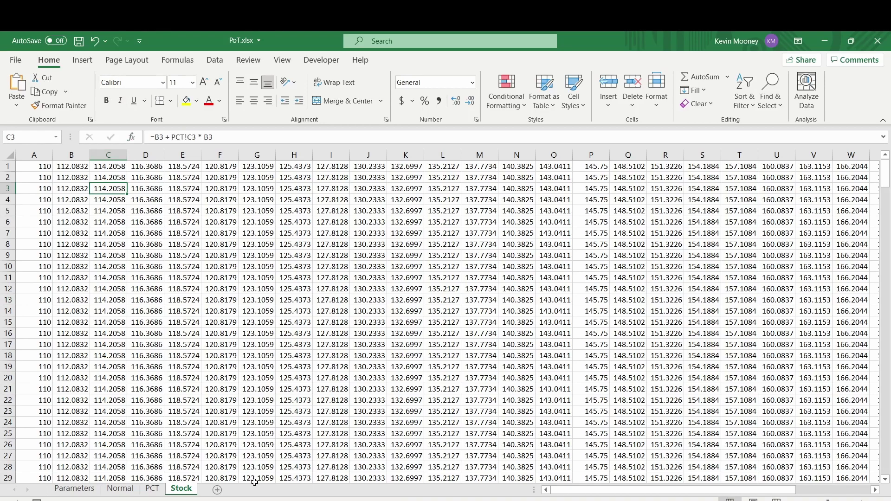
On the PCT sheet, append * Normal!A2 to the B278 return formula.
{"action": "left_click", "coordinate": [152, 488]}
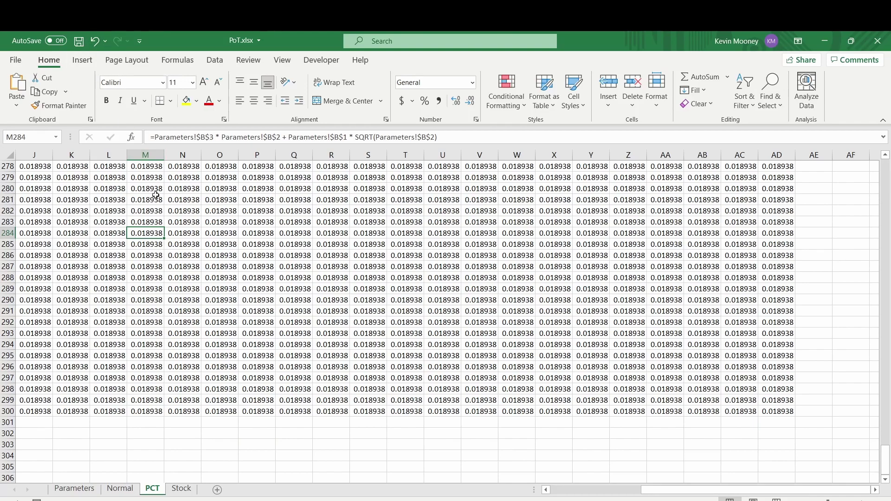
{"action": "key", "text": "ctrl+Left"}
{"action": "key", "text": "ctrl+Up"}
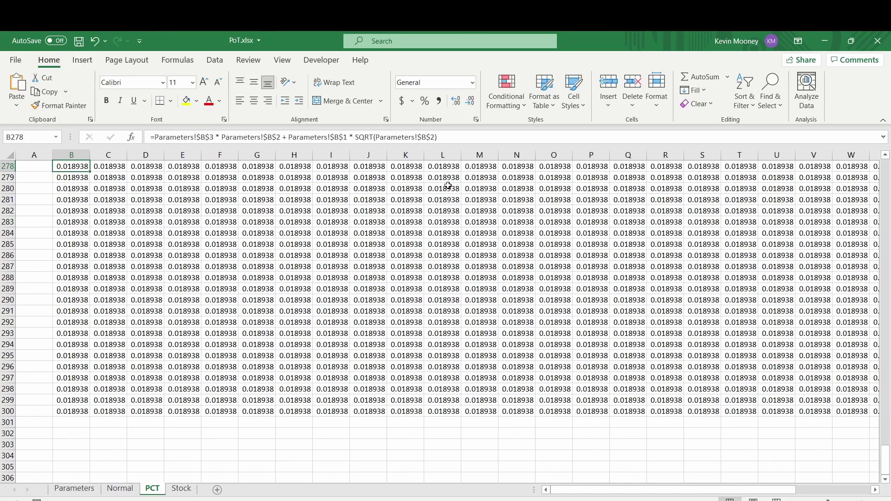
{"action": "left_click", "coordinate": [465, 137]}
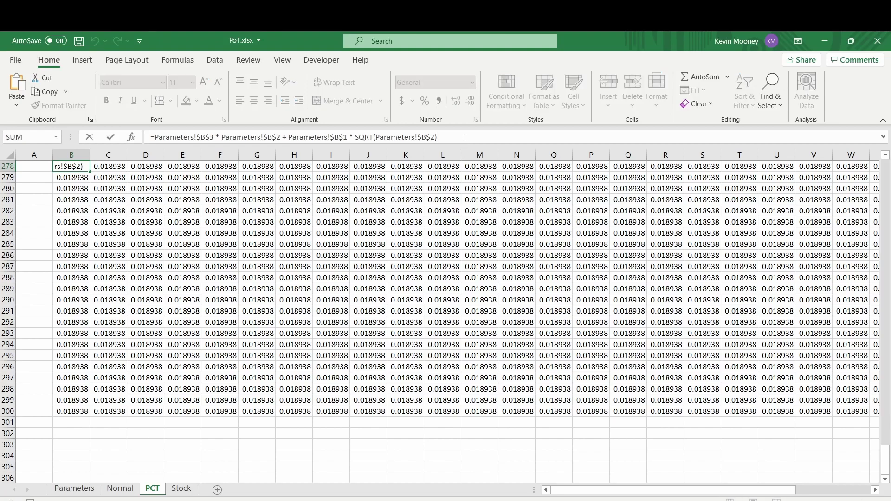
{"action": "type", "text": "* Normal!a2"}
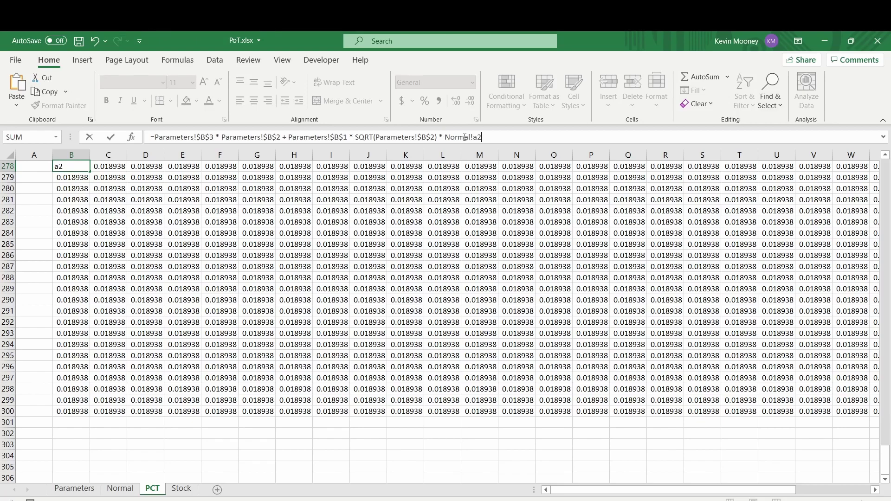
{"action": "key", "text": "Return"}
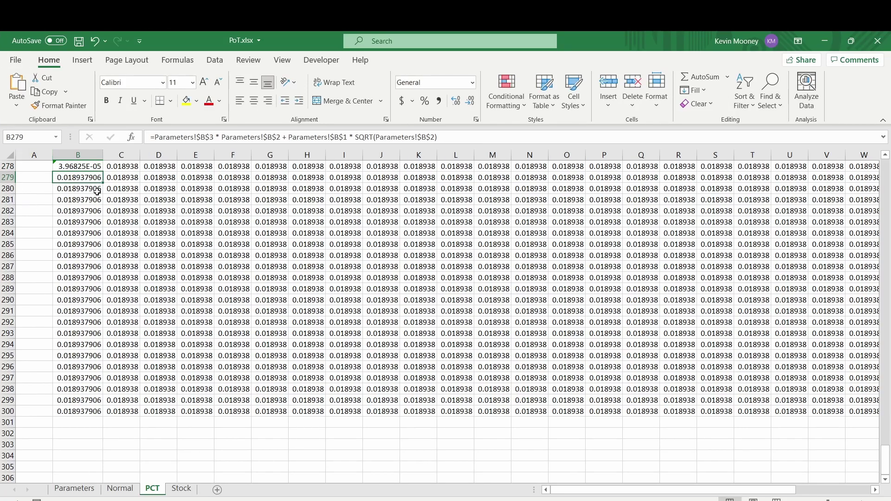
{"action": "left_click", "coordinate": [95, 168]}
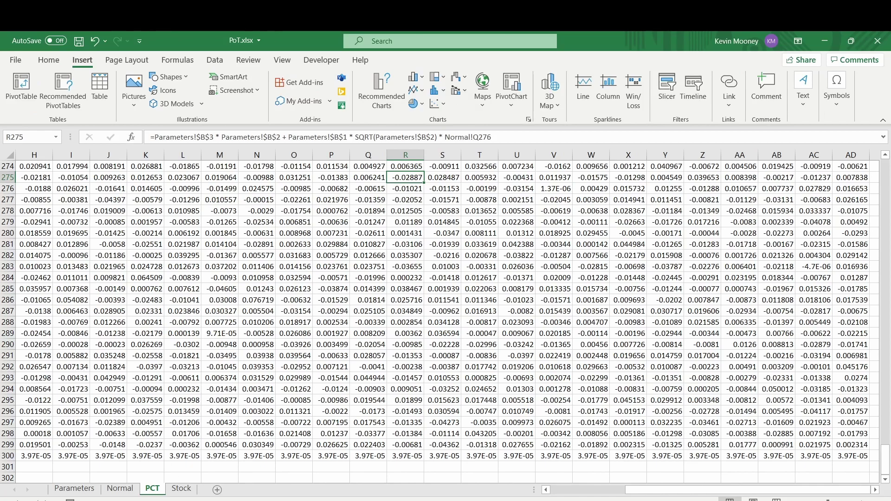
{"action": "left_click", "coordinate": [182, 489]}
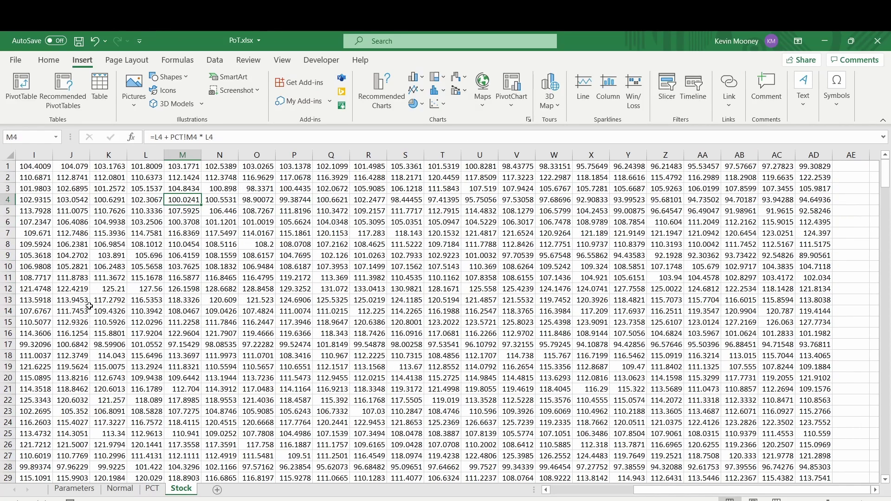
{"action": "scroll", "coordinate": [91, 304], "scroll_direction": "down", "scroll_amount": 1}
{"action": "scroll", "coordinate": [98, 292], "scroll_direction": "up", "scroll_amount": 1}
{"action": "left_click_drag", "start_coordinate": [35, 165], "coordinate": [745, 158]}
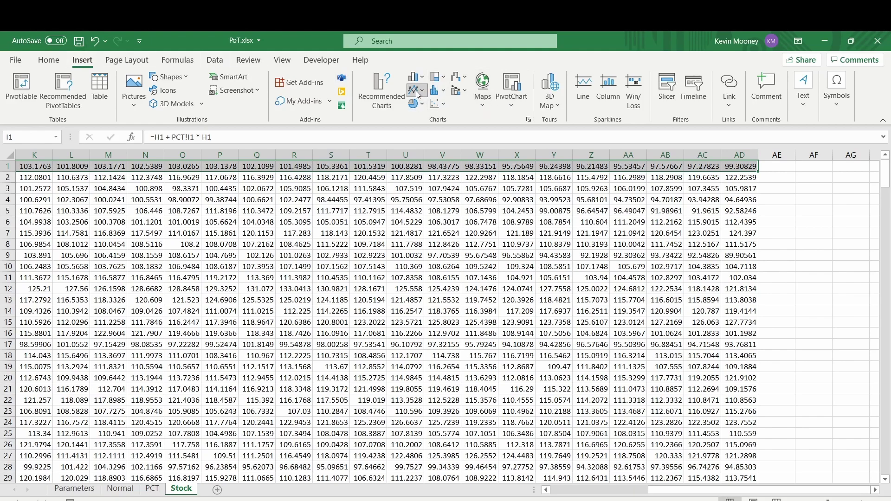
{"action": "key", "text": "alt+F1"}
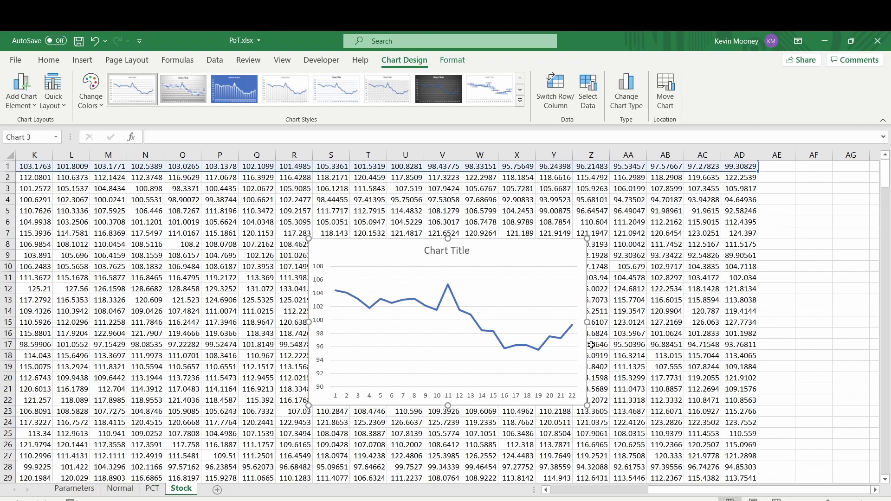
{"action": "key", "text": "Delete"}
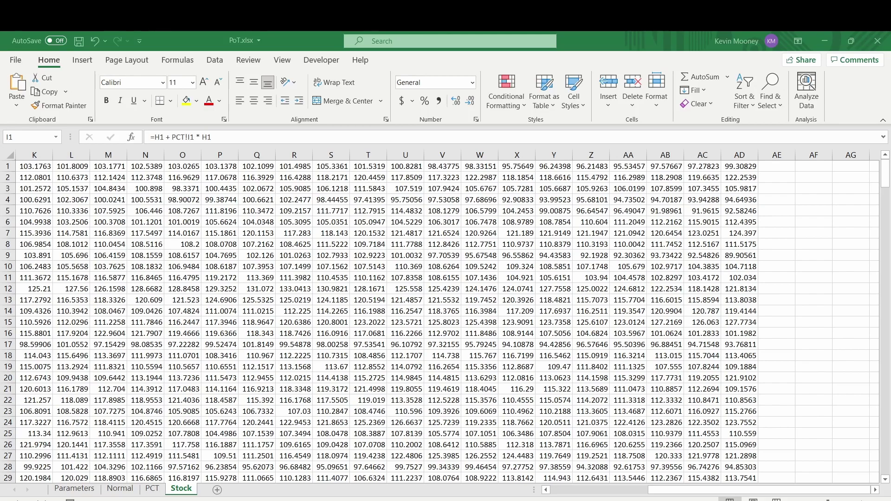
{"action": "key", "text": "ctrl+shift+Right"}
{"action": "key", "text": "ctrl+shift+Right"}
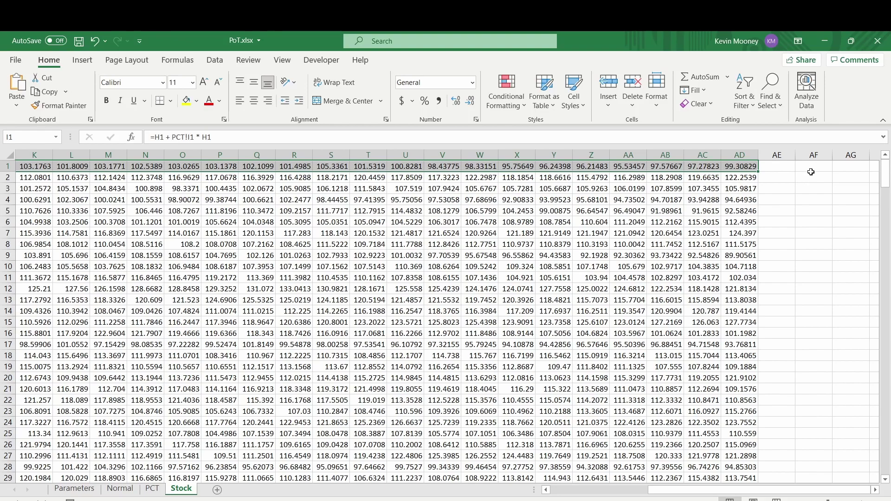
Enter a COUNTIF formula in AF1 counting A1:AD1 prices above 120.
{"action": "left_click", "coordinate": [813, 172]}
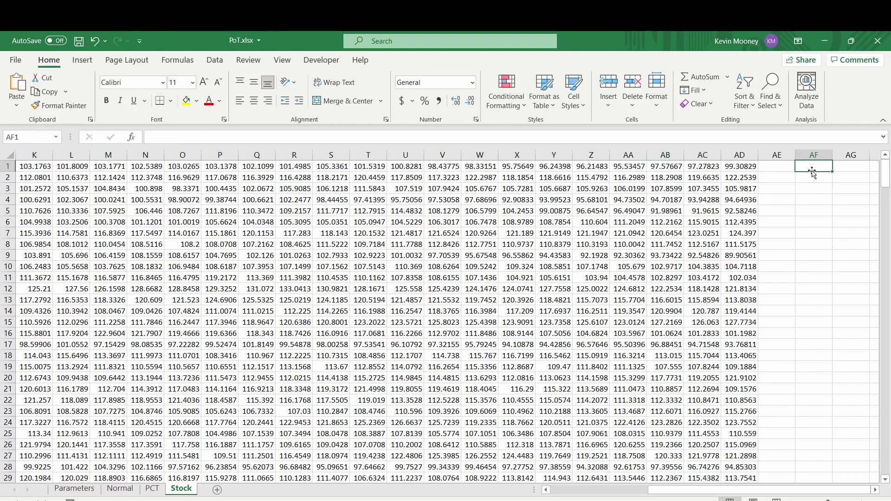
{"action": "type", "text": "=countif("}
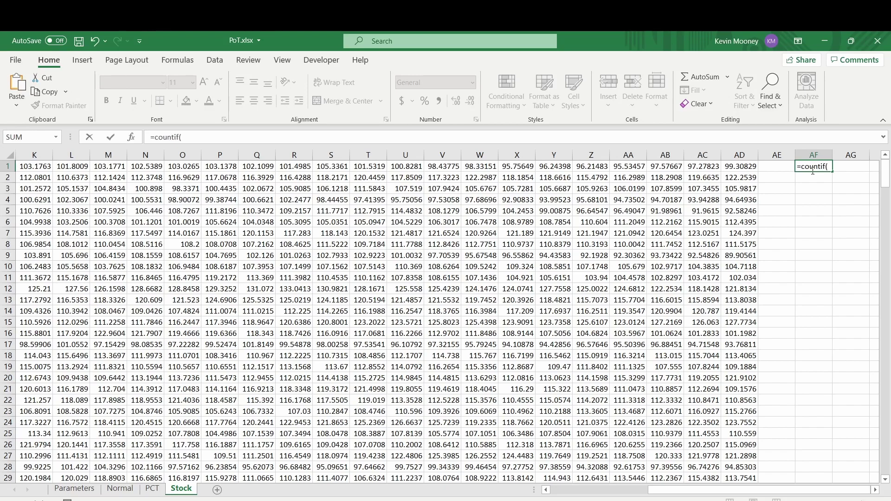
{"action": "type", "text": "a1:ad1"}
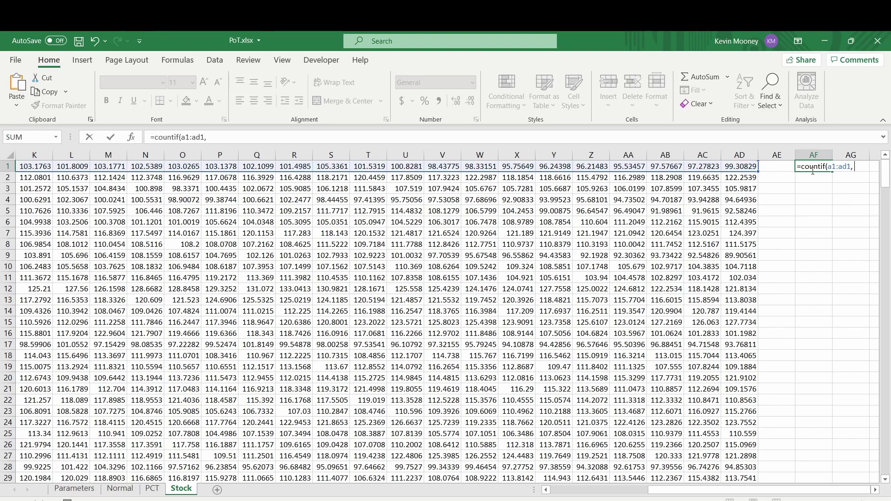
{"action": "type", "text": ", \"> 120)"}
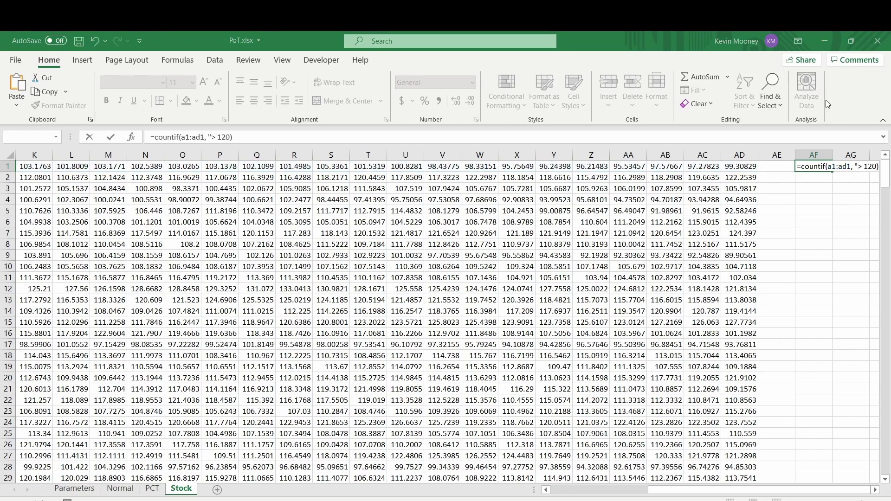
{"action": "key", "text": "Return"}
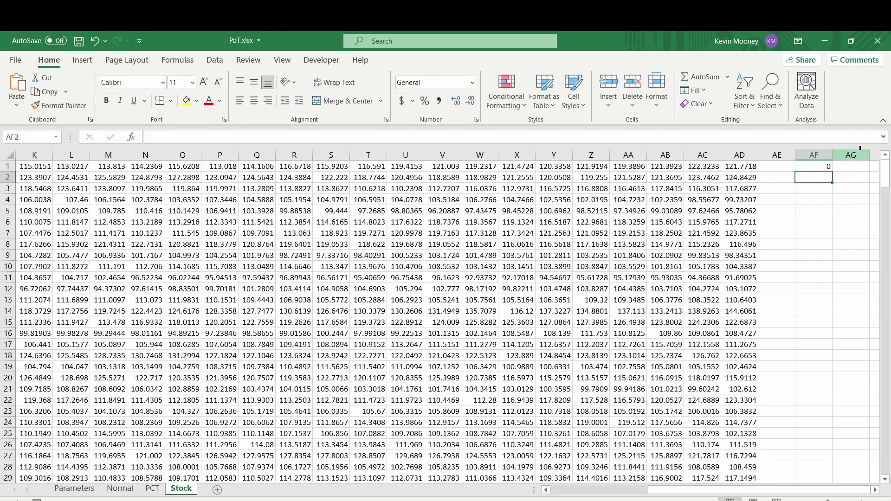
Fix the quotes so AF1 reads =COUNTIF(A1:AD1,">120").
{"action": "key", "text": "Up"}
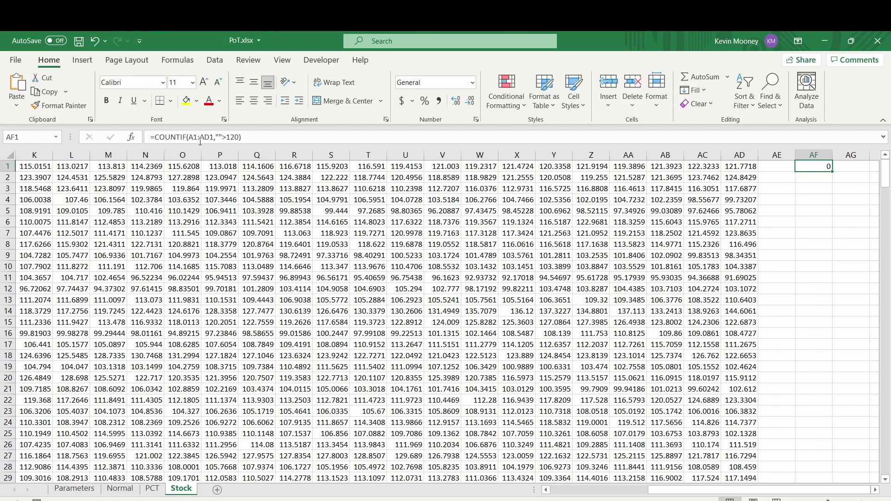
{"action": "left_click", "coordinate": [224, 138]}
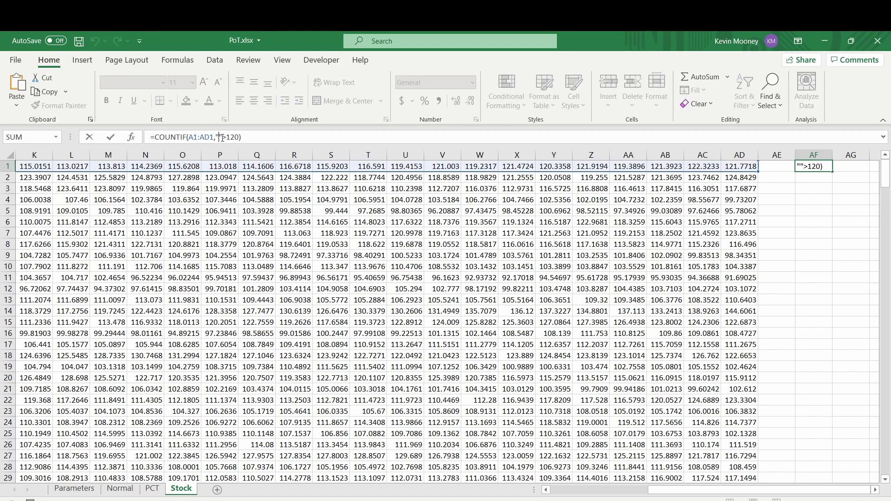
{"action": "key", "text": "BackSpace"}
{"action": "type", "text": "\""}
{"action": "key", "text": "Return"}
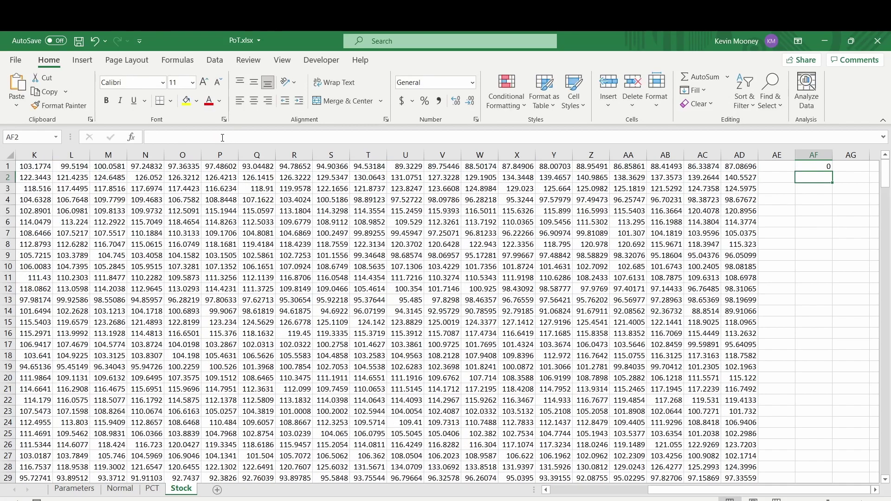
{"action": "left_click", "coordinate": [817, 168]}
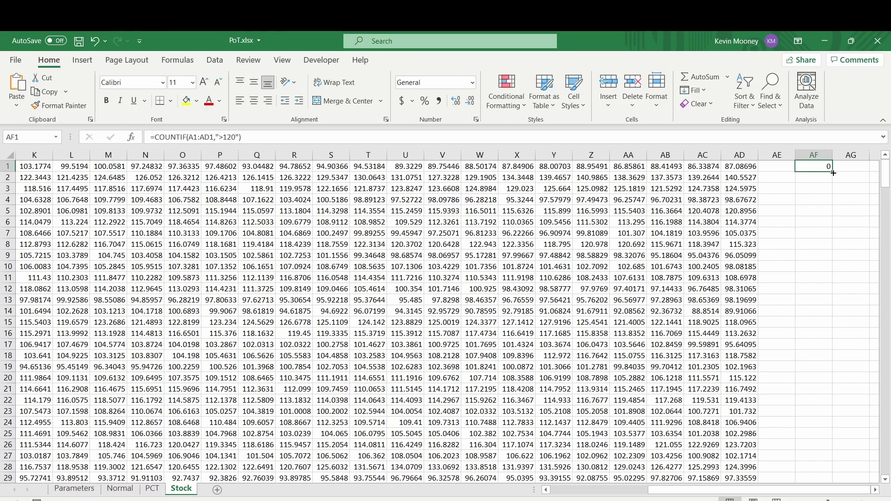
{"action": "mouse_move", "coordinate": [833, 173]}
{"action": "left_mouse_down"}
{"action": "mouse_move", "coordinate": [815, 199]}
{"action": "mouse_move", "coordinate": [815, 477]}
{"action": "mouse_move", "coordinate": [807, 500]}
{"action": "mouse_move", "coordinate": [799, 499]}
{"action": "mouse_move", "coordinate": [796, 288]}
{"action": "mouse_move", "coordinate": [784, 259]}
{"action": "mouse_move", "coordinate": [783, 291]}
{"action": "left_mouse_up"}
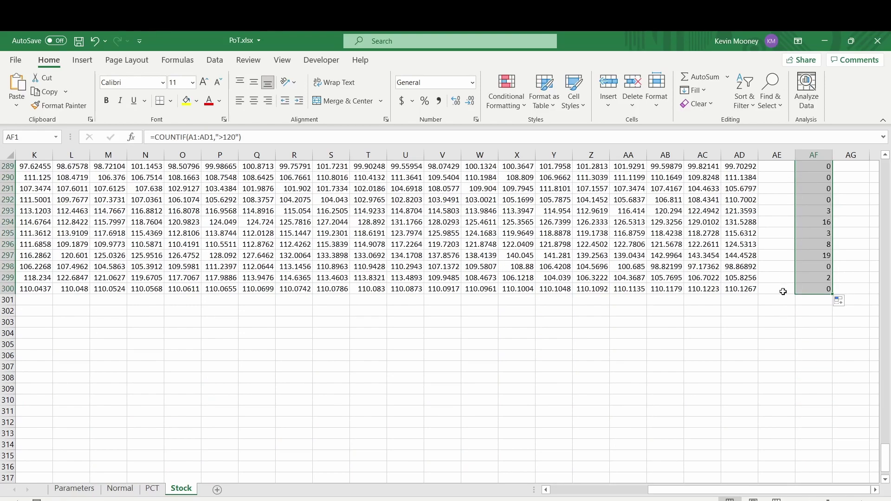
{"action": "scroll", "coordinate": [822, 204], "scroll_direction": "up", "scroll_amount": 5}
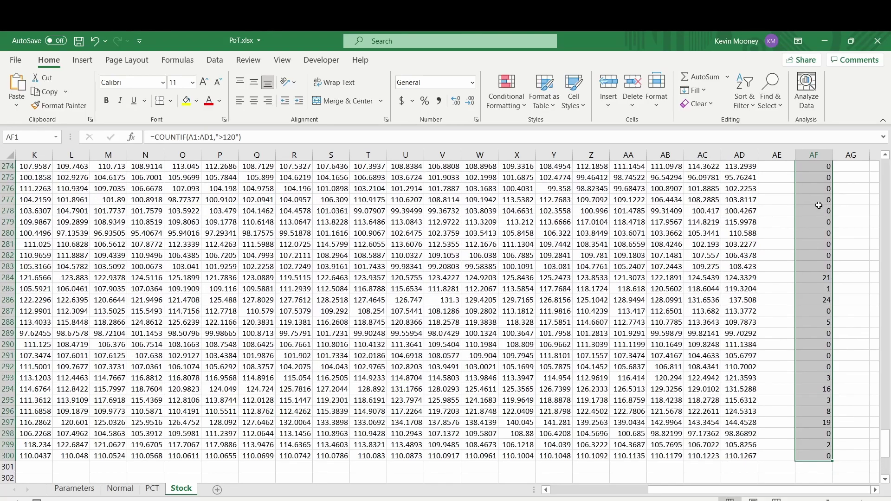
{"action": "scroll", "coordinate": [818, 205], "scroll_direction": "up", "scroll_amount": 20}
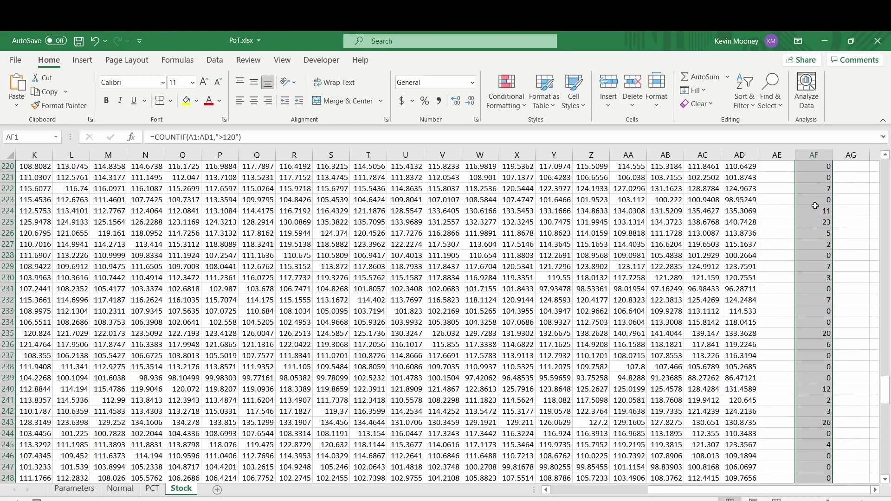
{"action": "scroll", "coordinate": [815, 206], "scroll_direction": "up", "scroll_amount": 20}
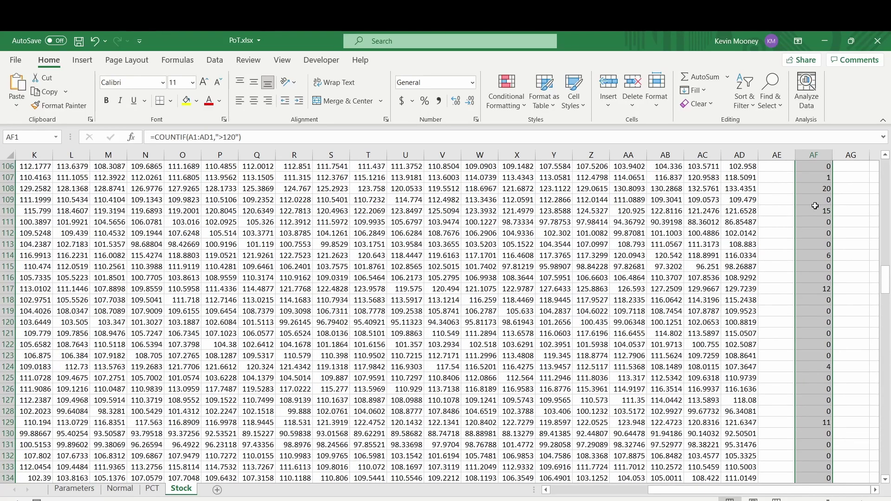
{"action": "scroll", "coordinate": [815, 205], "scroll_direction": "up", "scroll_amount": 20}
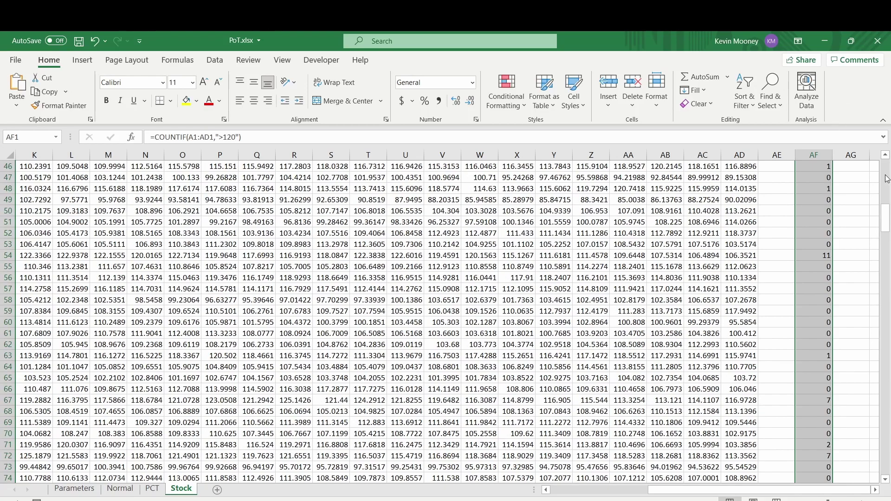
{"action": "left_click", "coordinate": [862, 170]}
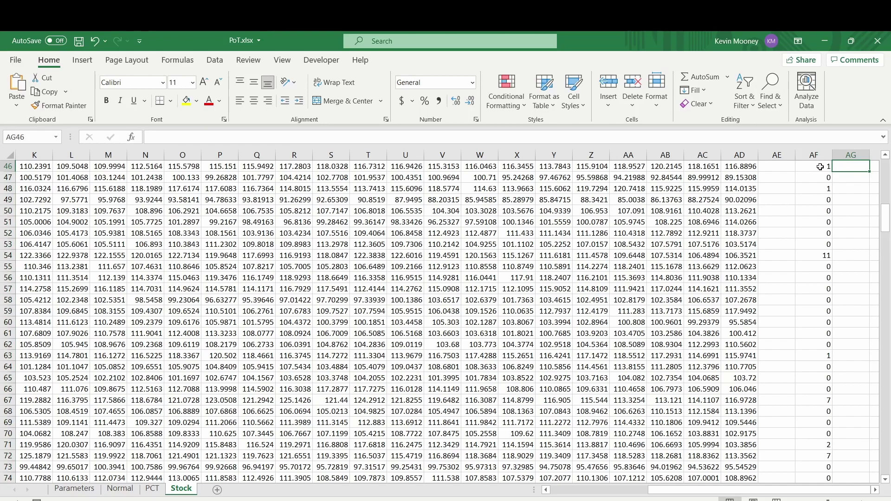
{"action": "scroll", "coordinate": [834, 184], "scroll_direction": "up", "scroll_amount": 6}
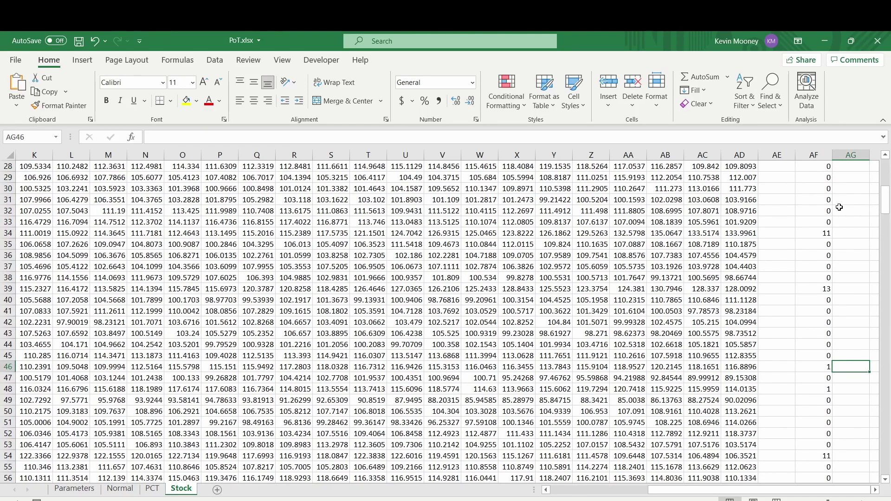
{"action": "scroll", "coordinate": [838, 206], "scroll_direction": "down", "scroll_amount": 2}
{"action": "scroll", "coordinate": [839, 205], "scroll_direction": "up", "scroll_amount": 1}
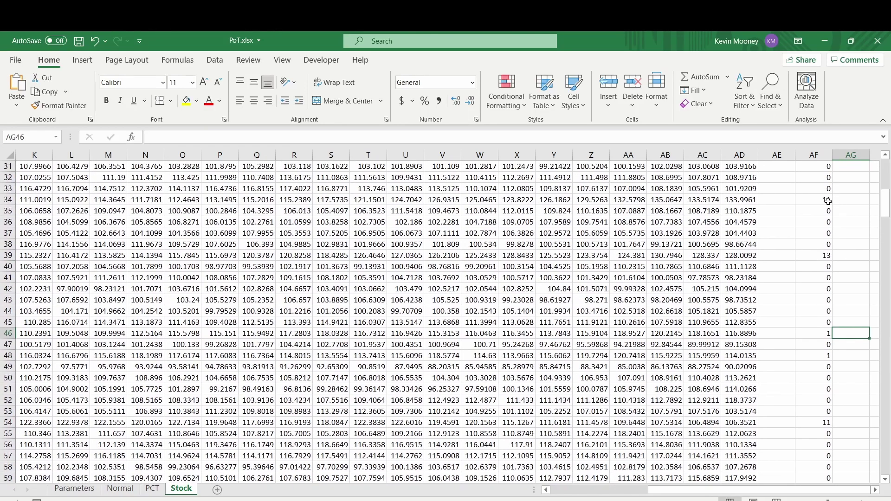
{"action": "scroll", "coordinate": [842, 200], "scroll_direction": "up", "scroll_amount": 1}
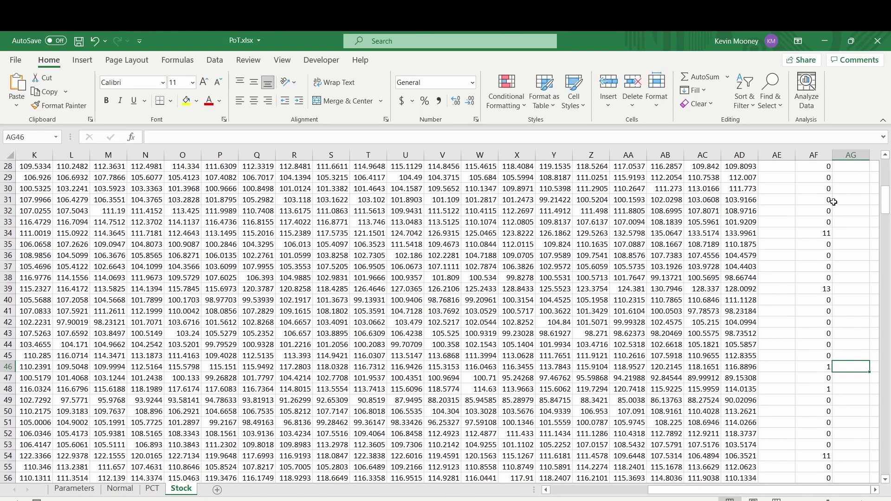
{"action": "scroll", "coordinate": [842, 188], "scroll_direction": "up", "scroll_amount": 9}
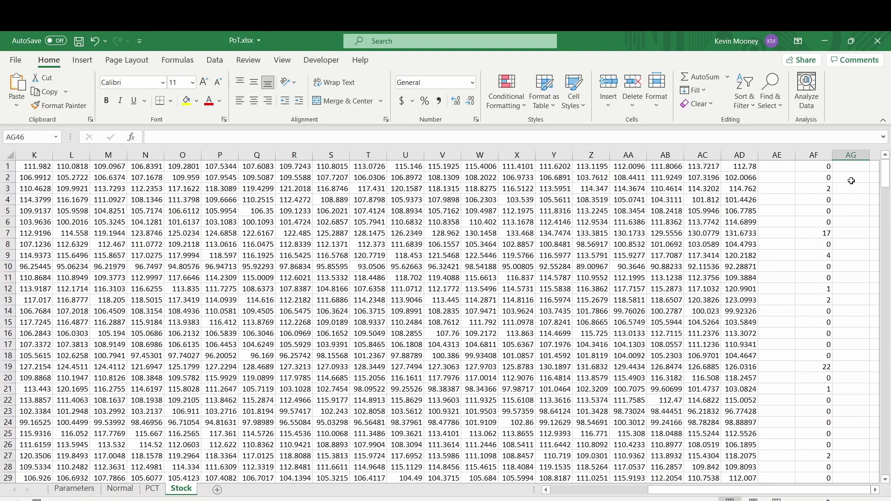
{"action": "left_click", "coordinate": [853, 177]}
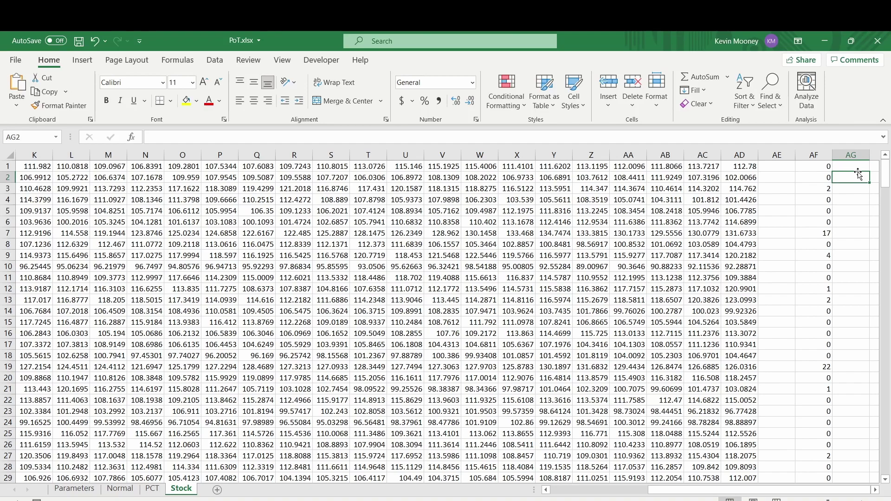
Enter =COUNTIF(AF1,">0") in AG1, correcting the range reference that caused the #NAME? error.
{"action": "left_click", "coordinate": [858, 172]}
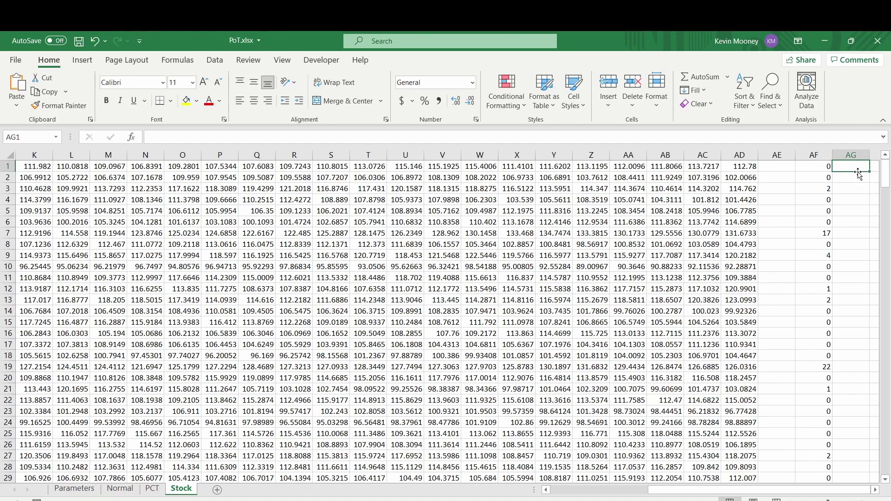
{"action": "left_click", "coordinate": [589, 137]}
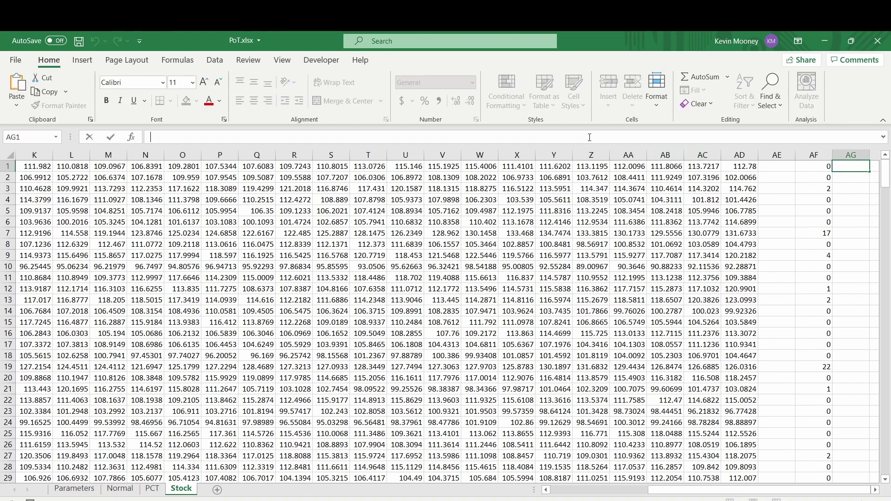
{"action": "type", "text": "=counti"}
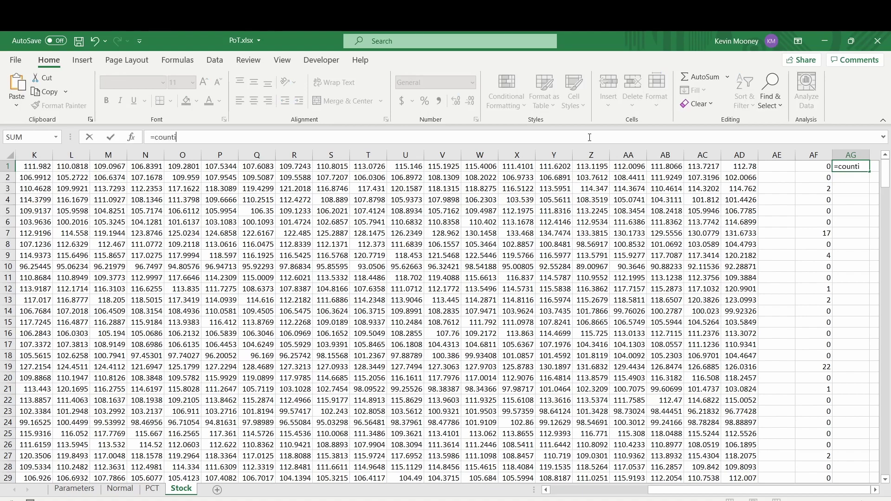
{"action": "type", "text": "f("}
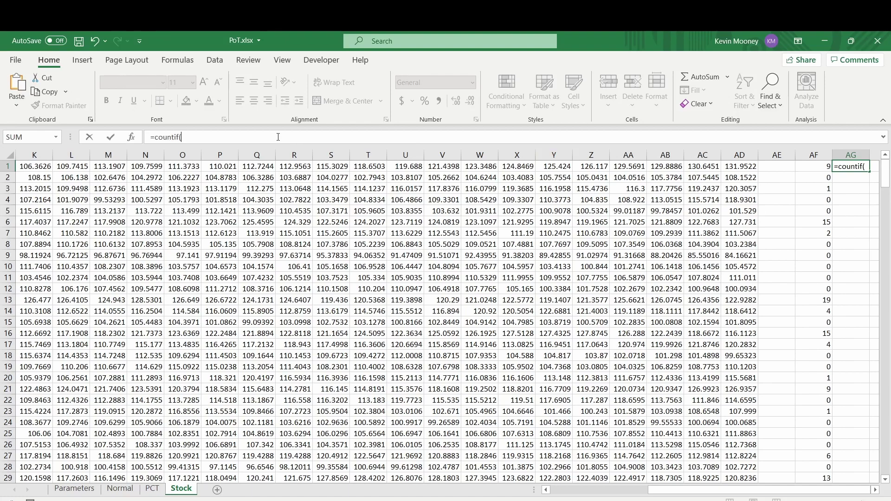
{"action": "type", "text": "af, \">0"}
{"action": "key", "text": "Return"}
{"action": "key", "text": "Up"}
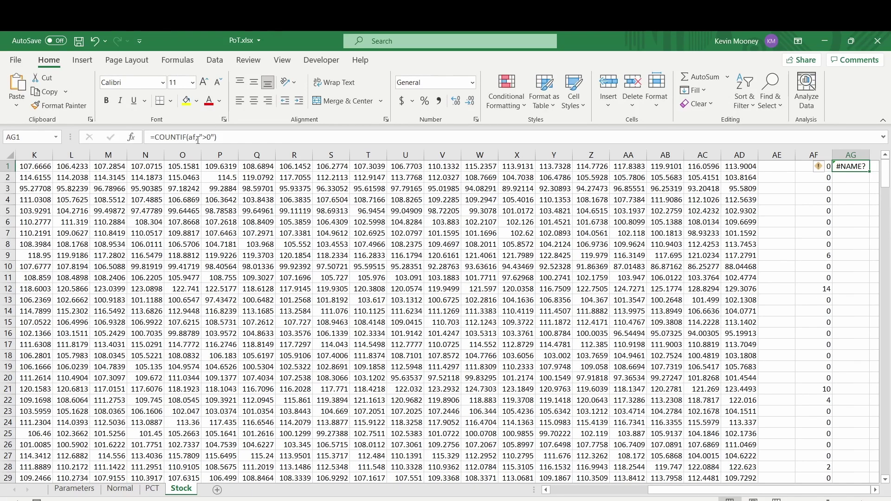
{"action": "left_click", "coordinate": [197, 137]}
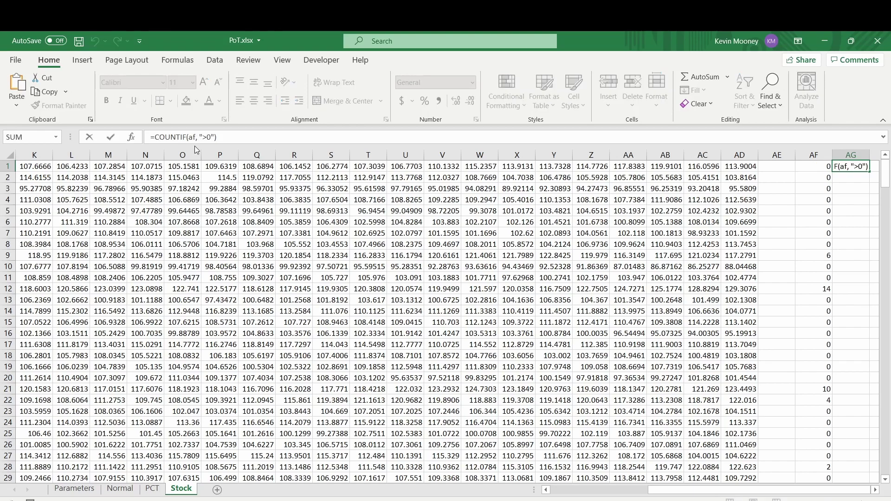
{"action": "key", "text": "Return"}
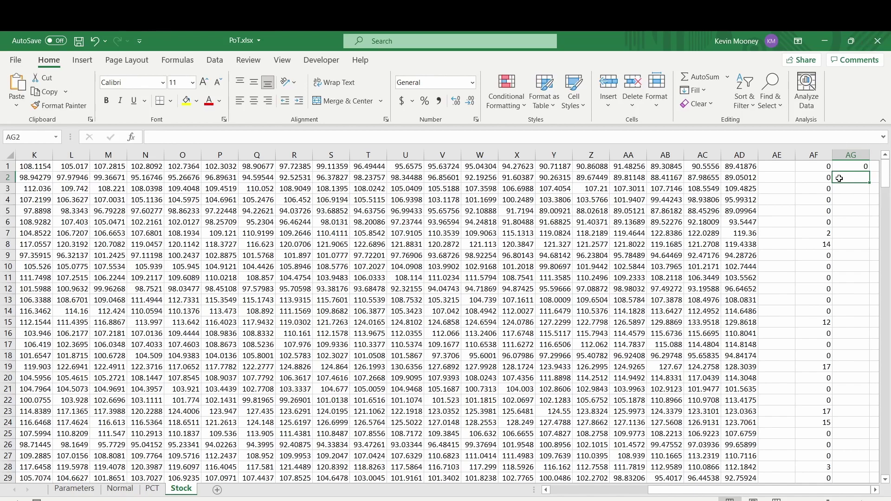
Fill the AG1 flag formula down through row 300.
{"action": "left_click", "coordinate": [851, 166]}
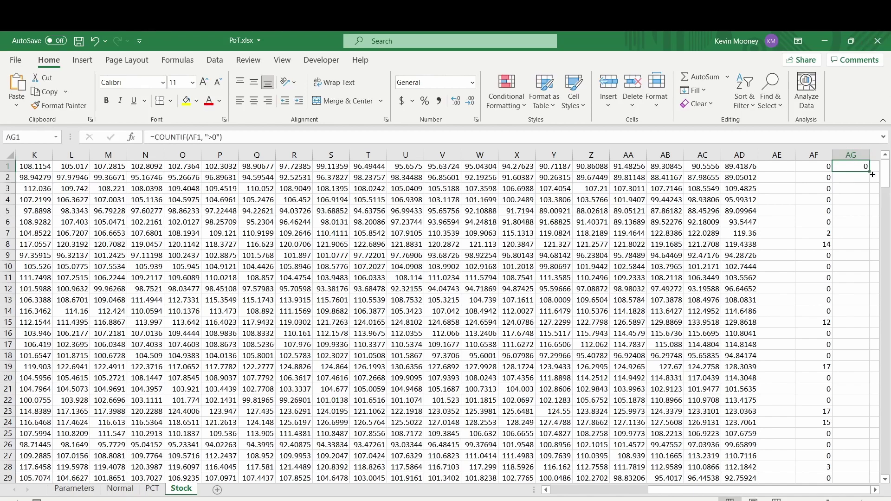
{"action": "left_click_drag", "start_coordinate": [869, 173], "coordinate": [848, 278]}
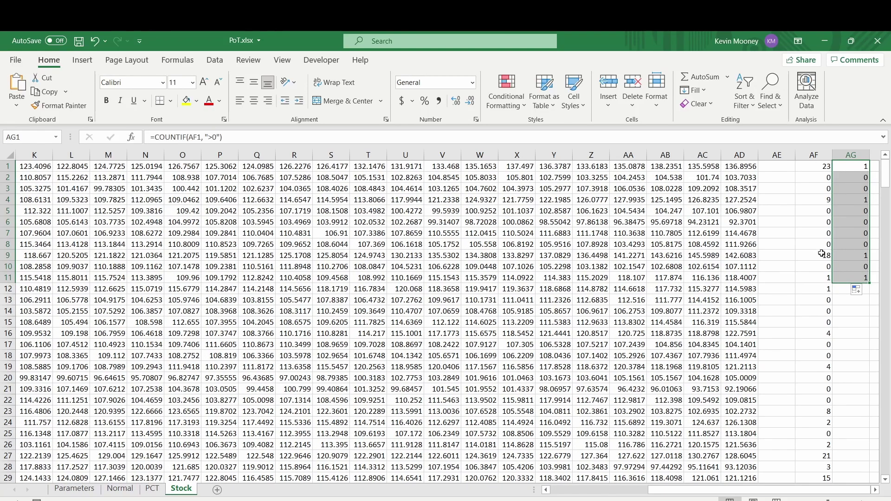
{"action": "left_click", "coordinate": [874, 293]}
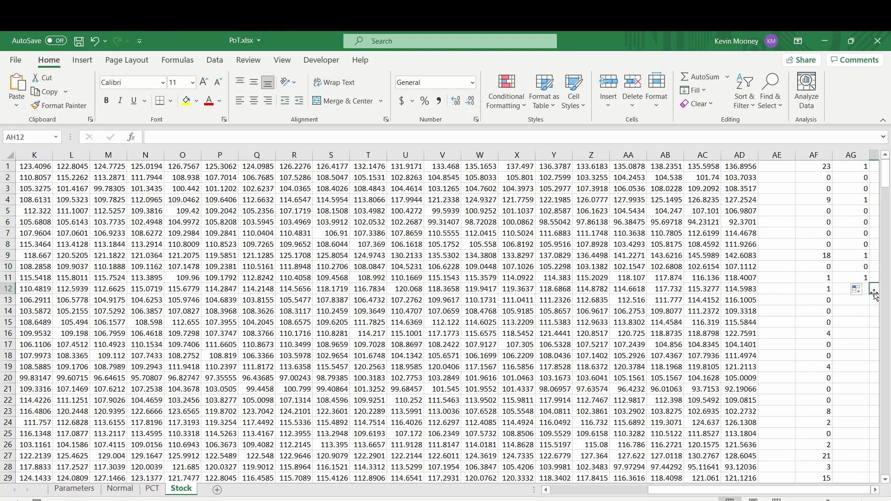
{"action": "left_click", "coordinate": [853, 278]}
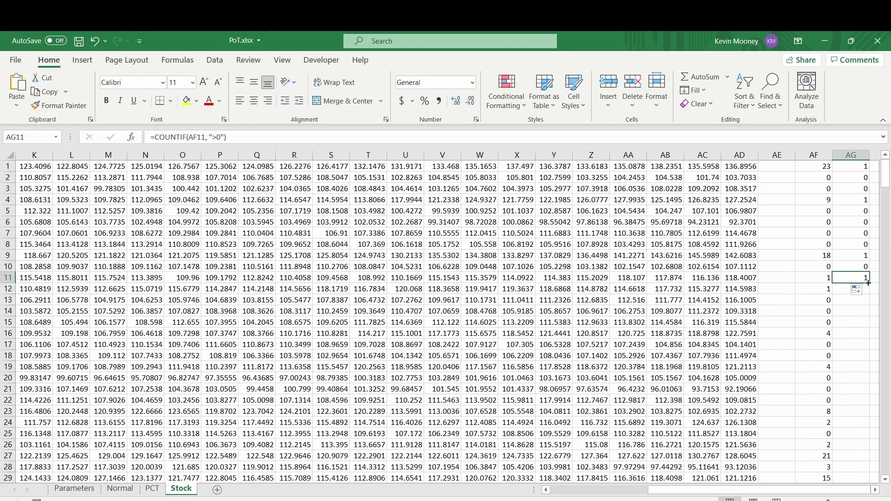
{"action": "mouse_move", "coordinate": [868, 283]}
{"action": "left_mouse_down"}
{"action": "mouse_move", "coordinate": [864, 478]}
{"action": "mouse_move", "coordinate": [855, 406]}
{"action": "mouse_move", "coordinate": [850, 417]}
{"action": "left_mouse_up"}
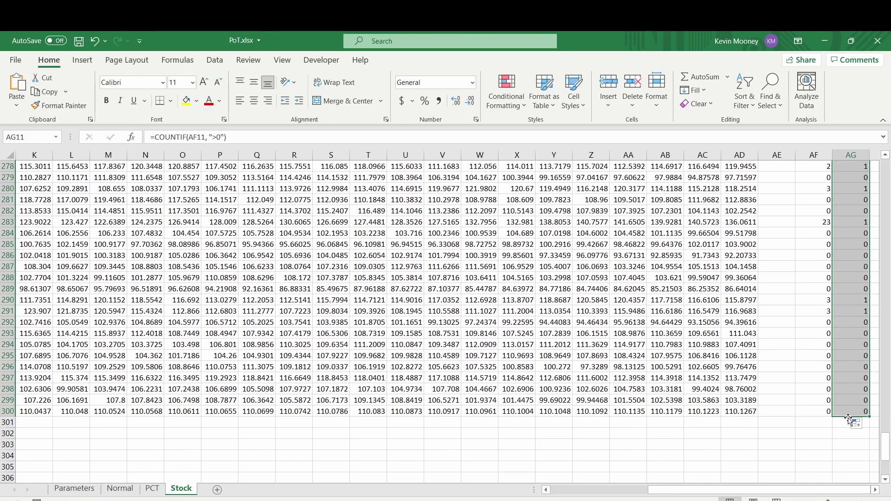
{"action": "scroll", "coordinate": [820, 419], "scroll_direction": "up", "scroll_amount": 1}
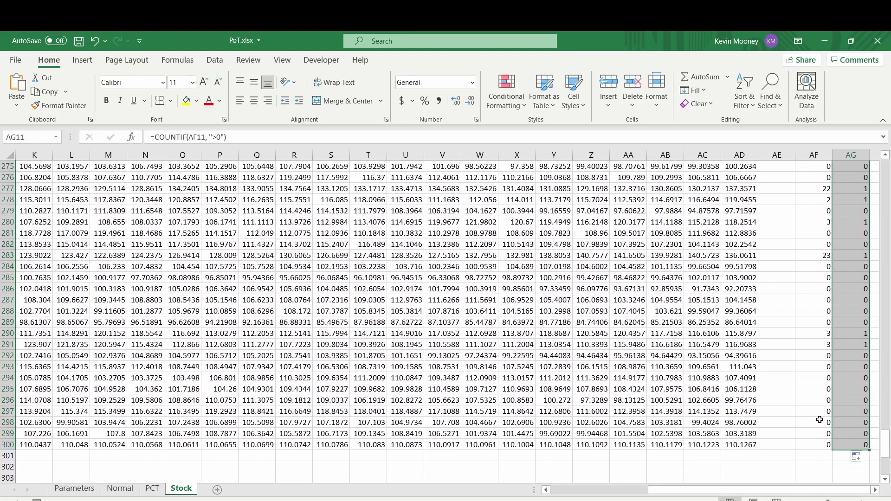
{"action": "scroll", "coordinate": [822, 418], "scroll_direction": "down", "scroll_amount": 1}
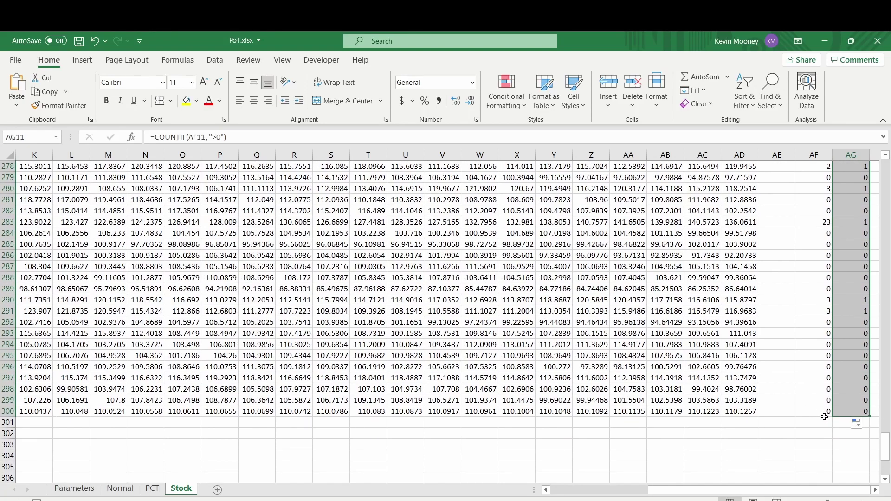
Enter =SUM(AG1:AG300) in AH1 to total the hit flags, showing 99.
{"action": "left_click", "coordinate": [849, 399]}
{"action": "key", "text": "Page_Up"}
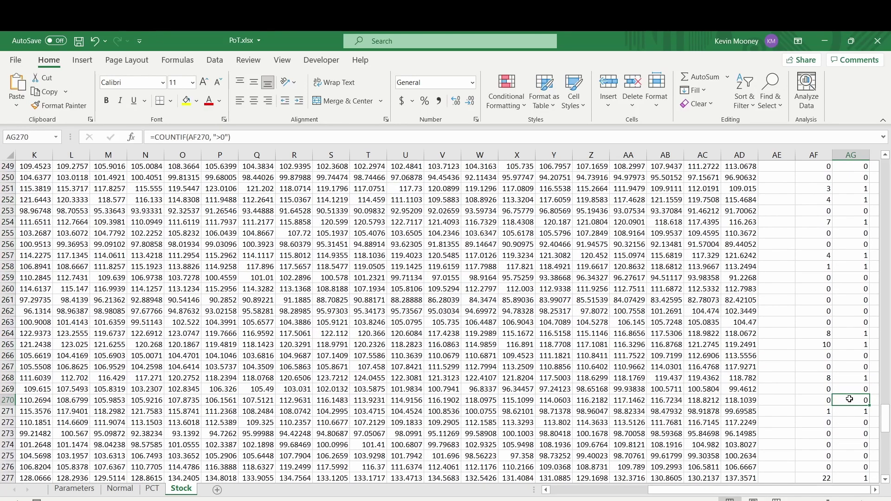
{"action": "key", "text": "Page_Up"}
{"action": "key", "text": "Page_Up"}
{"action": "key", "text": "Page_Up"}
{"action": "key", "text": "Page_Up"}
{"action": "key", "text": "Page_Up"}
{"action": "key", "text": "Page_Up"}
{"action": "key", "text": "Page_Up"}
{"action": "key", "text": "Page_Up"}
{"action": "key", "text": "Page_Up"}
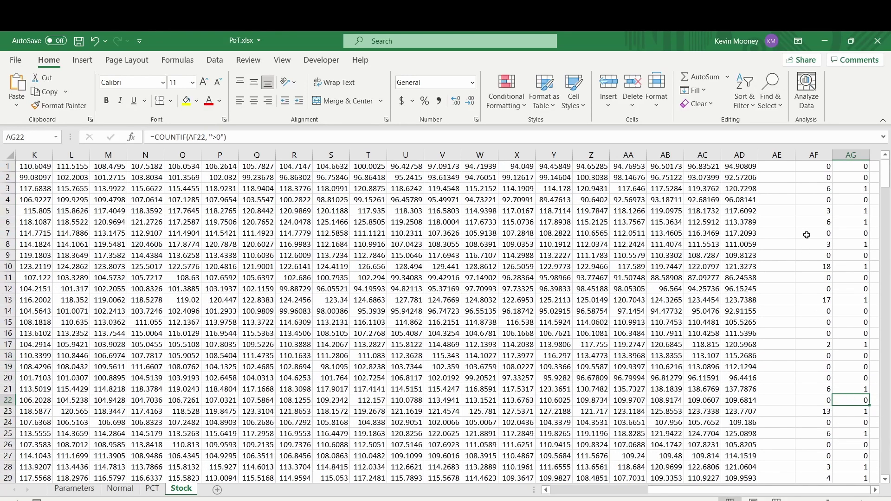
{"action": "left_click", "coordinate": [837, 179]}
{"action": "key", "text": "Right"}
{"action": "key", "text": "Right"}
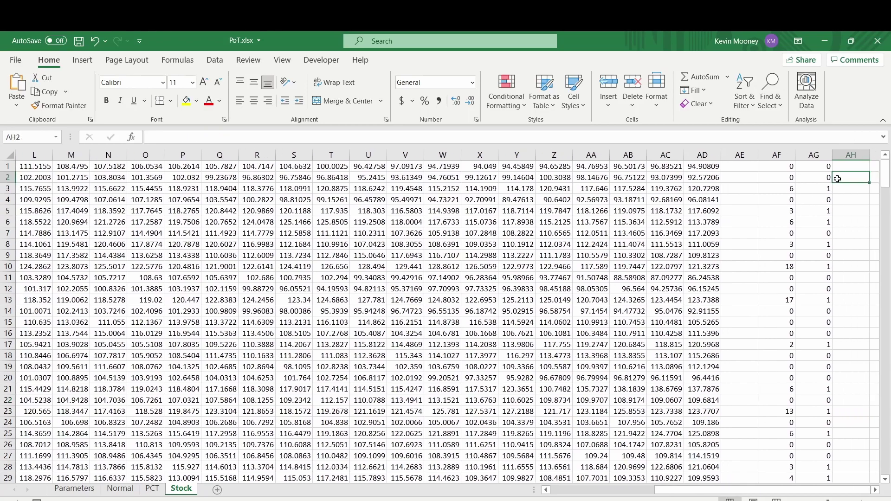
{"action": "key", "text": "Up"}
{"action": "key", "text": "Left"}
{"action": "type", "text": "="}
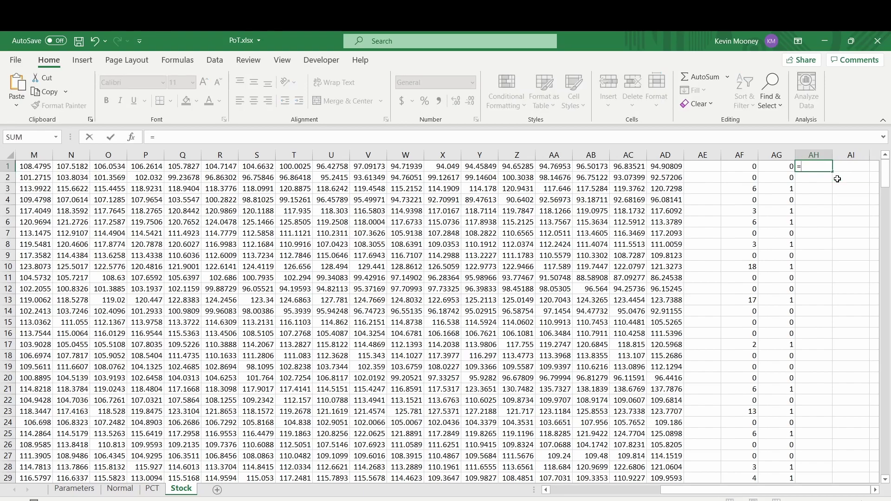
{"action": "type", "text": "sum(ag1:ag"}
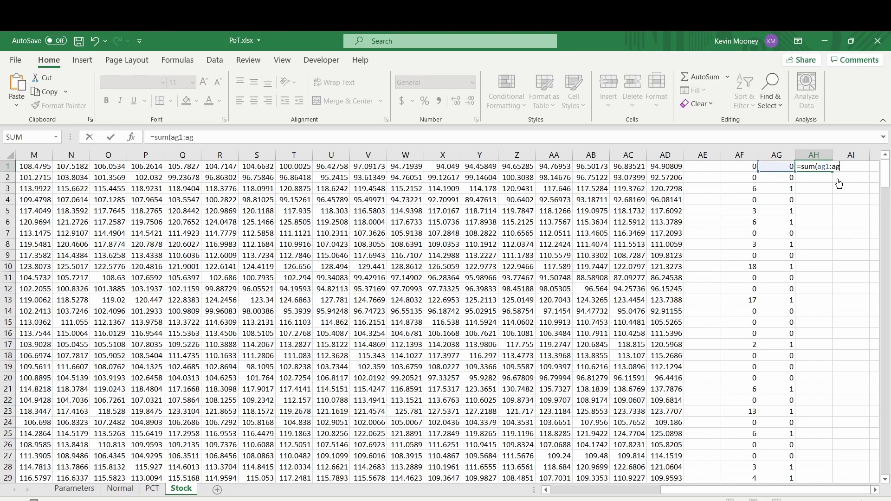
{"action": "type", "text": "300)"}
{"action": "key", "text": "Return"}
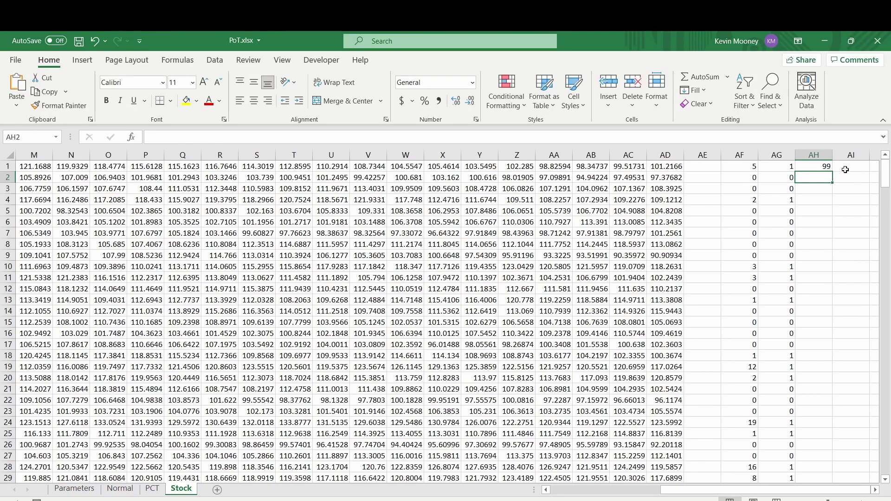
{"action": "left_click", "coordinate": [845, 171]}
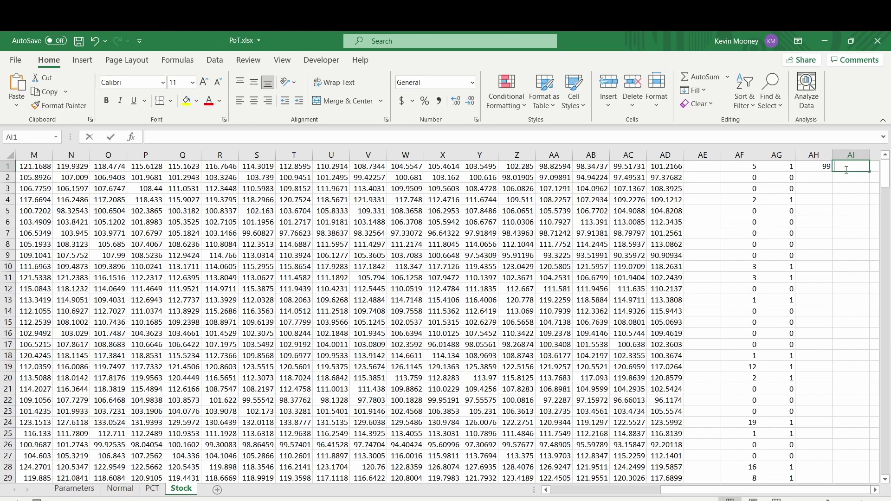
Enter =AH1/300 in AI1 as the touch probability.
{"action": "type", "text": "="}
{"action": "key", "text": "Left"}
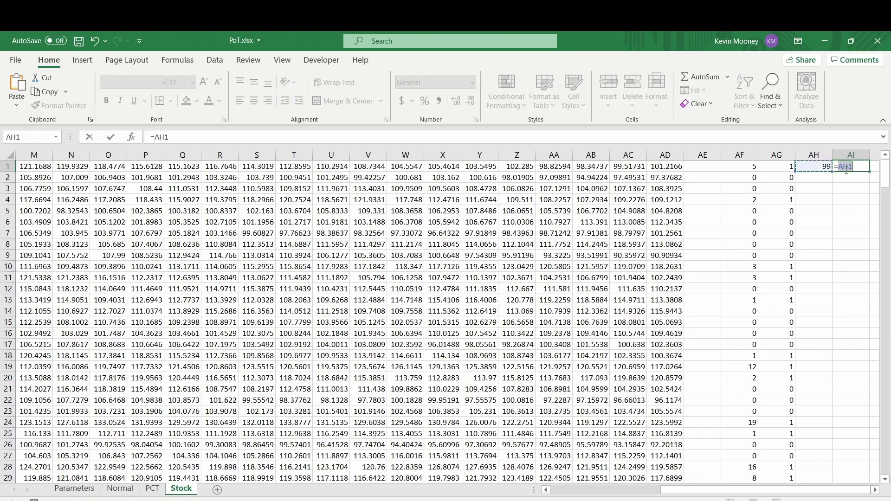
{"action": "type", "text": "/300"}
{"action": "key", "text": "Return"}
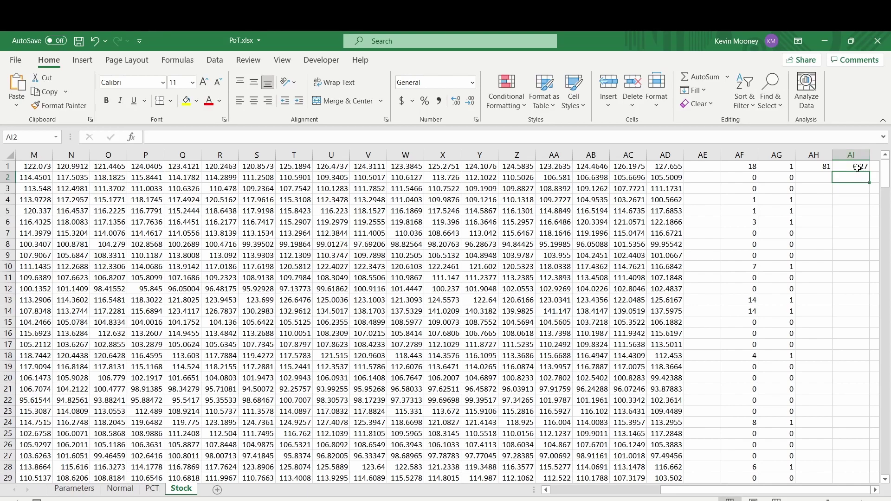
Cancel the stray entry in AI2 and recalculate three times with F9 to watch the probability vary near 0.3.
{"action": "type", "text": "S"}
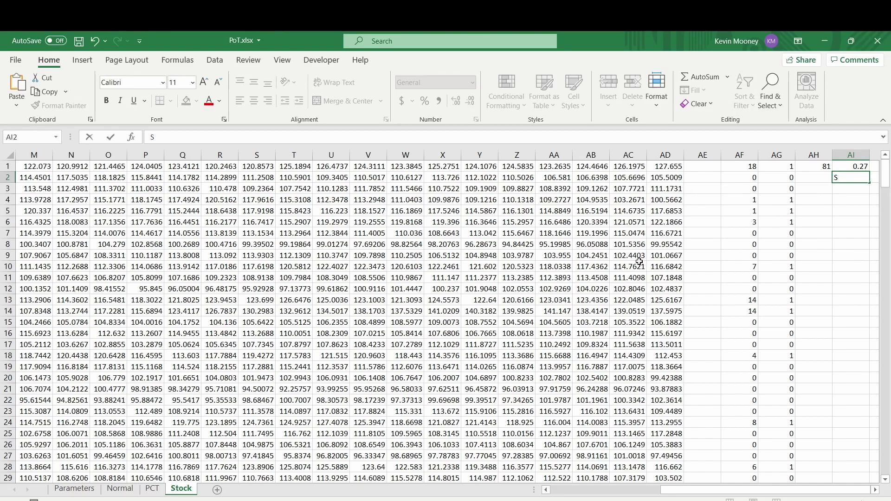
{"action": "key", "text": "Escape"}
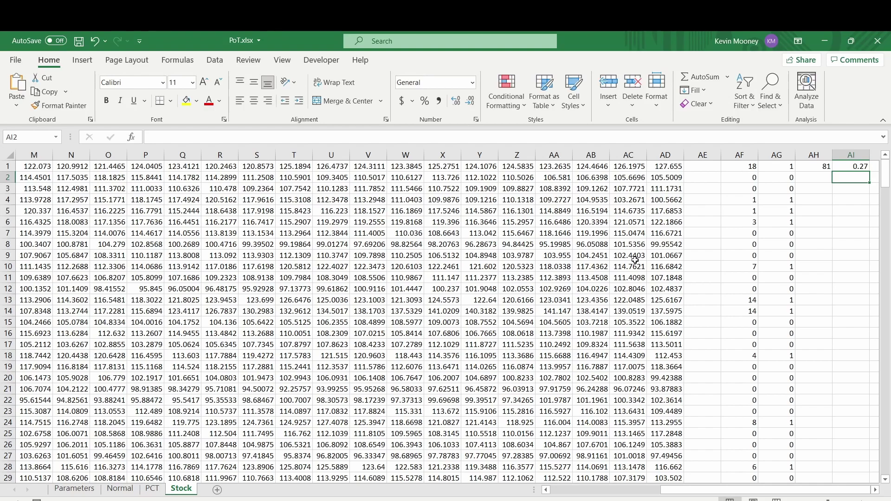
{"action": "key", "text": "F9"}
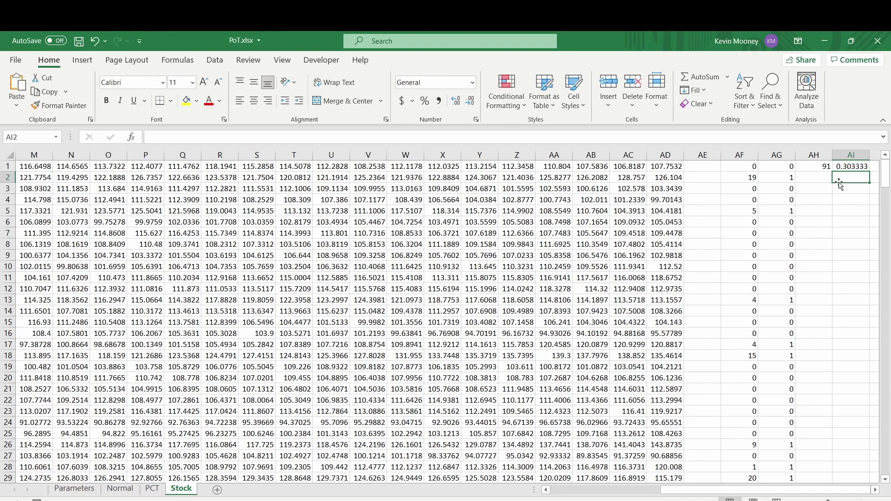
{"action": "key", "text": "F9"}
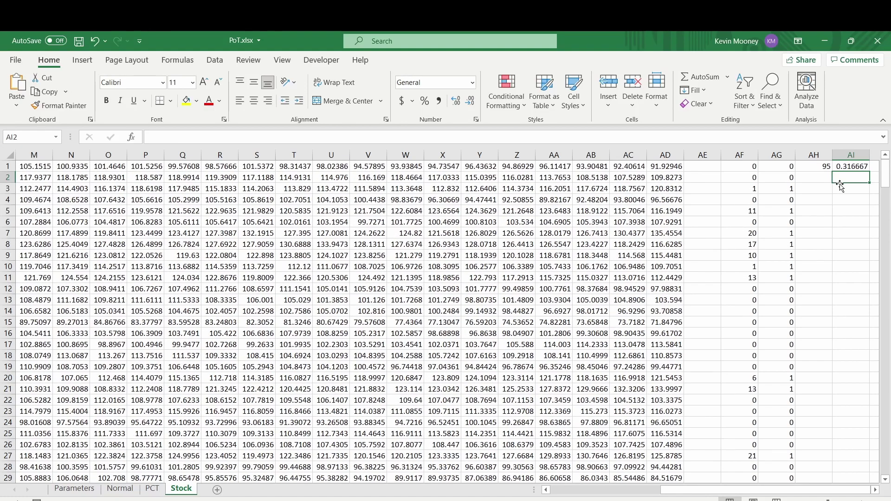
{"action": "key", "text": "F9"}
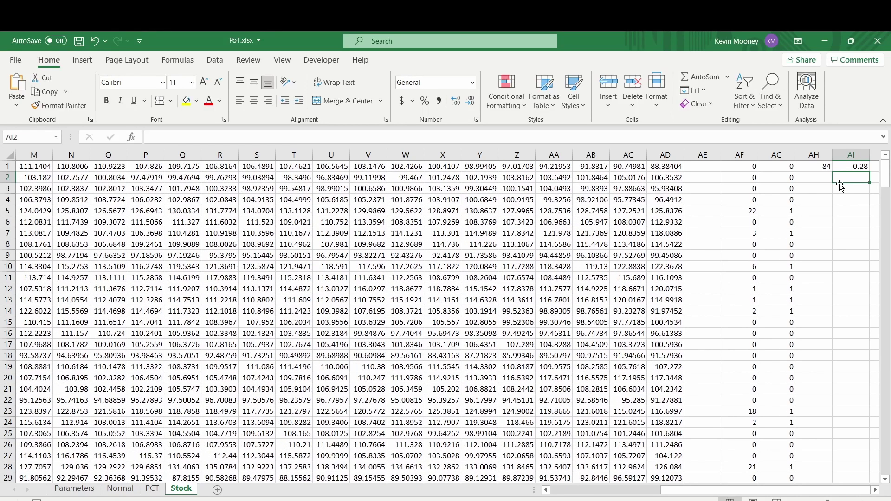